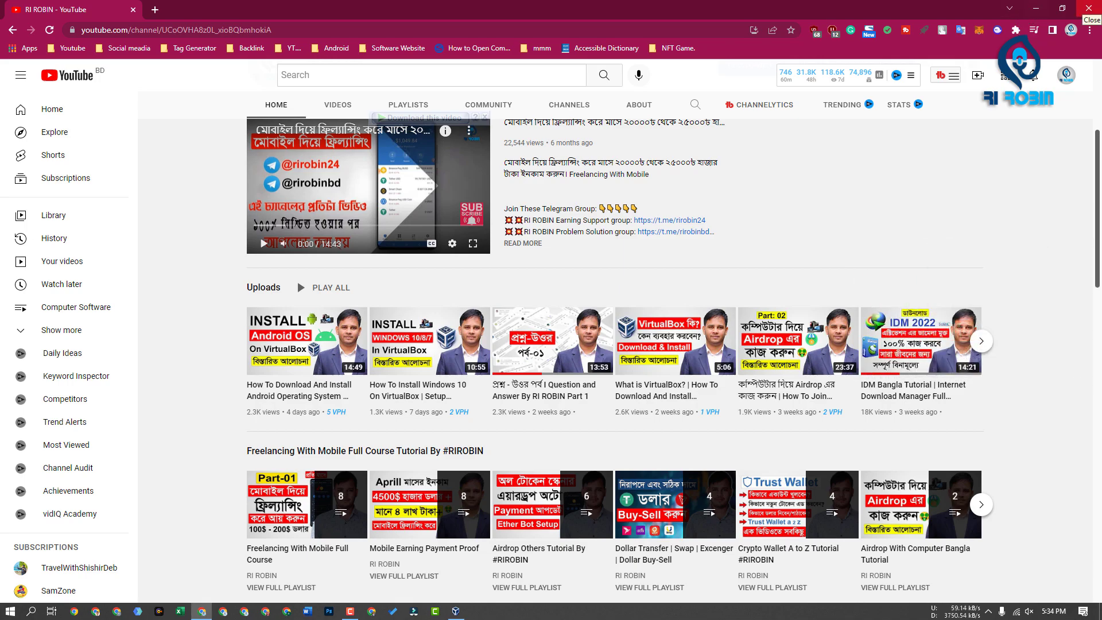
# Step: Minimize the browser and move the VirtualBox Manager window away from the middle of the desktop
pyautogui.click(1040, 8)
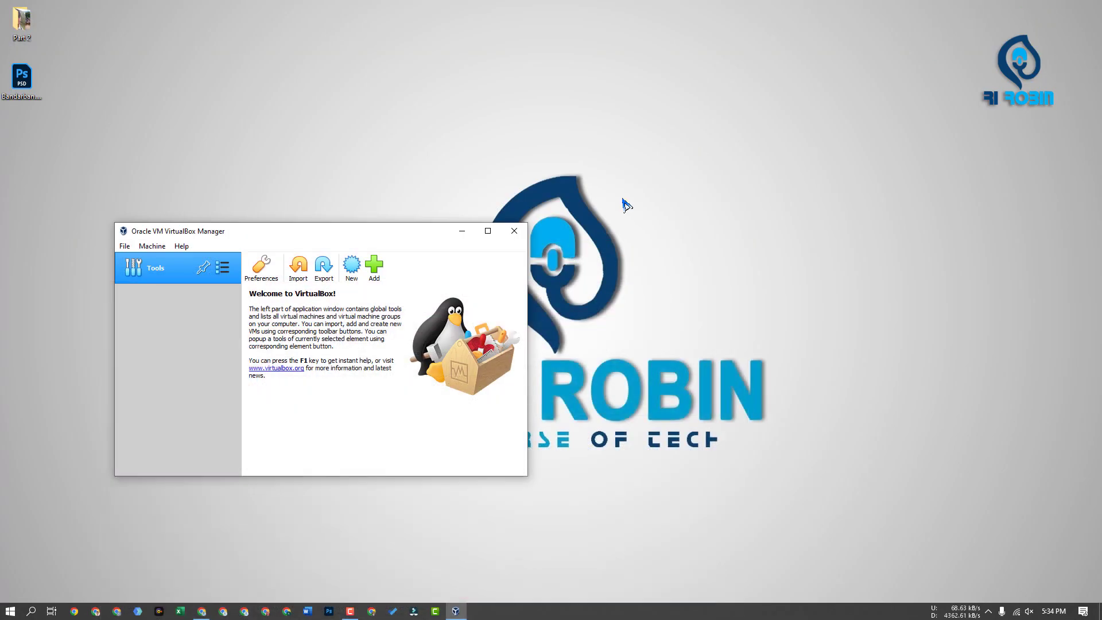
pyautogui.moveTo(348, 248); pyautogui.dragTo(875, 106)
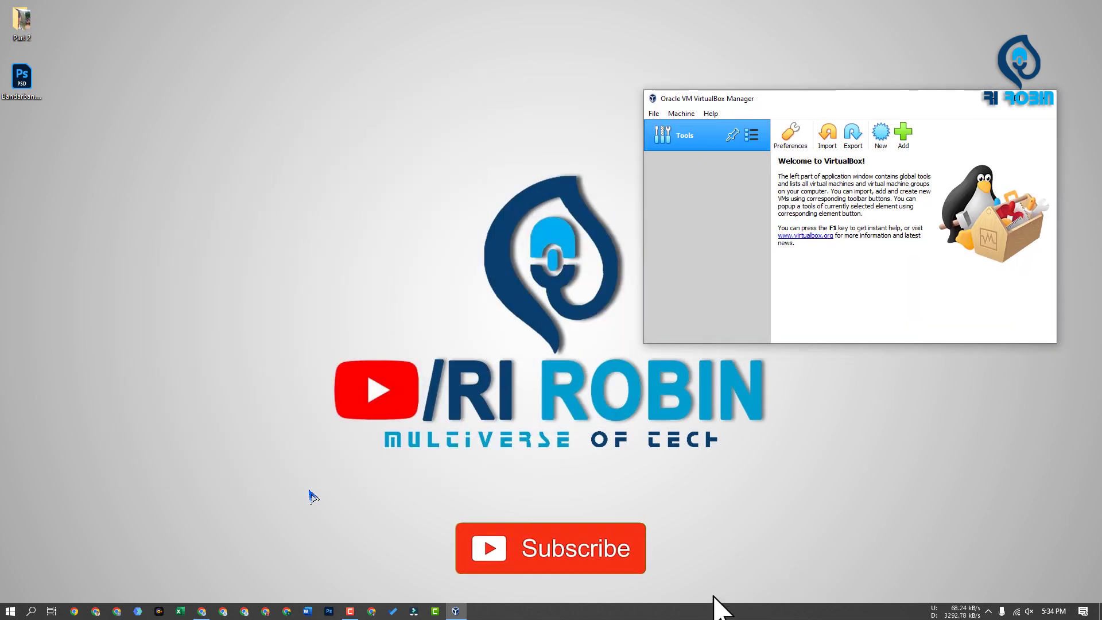
pyautogui.moveTo(820, 105); pyautogui.dragTo(806, 95)
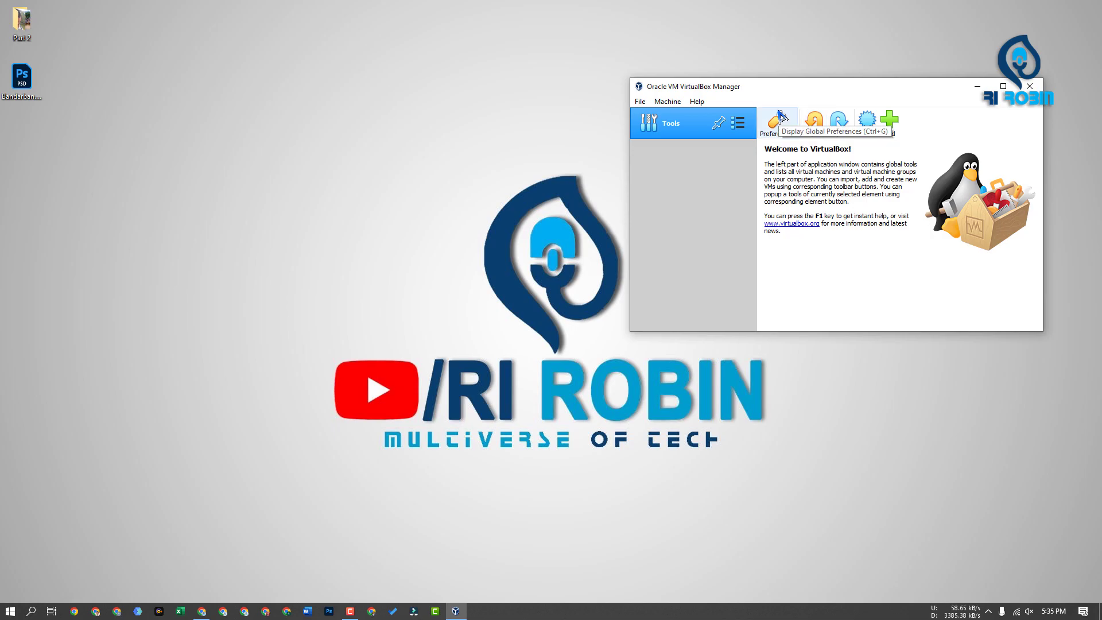
pyautogui.click(776, 109)
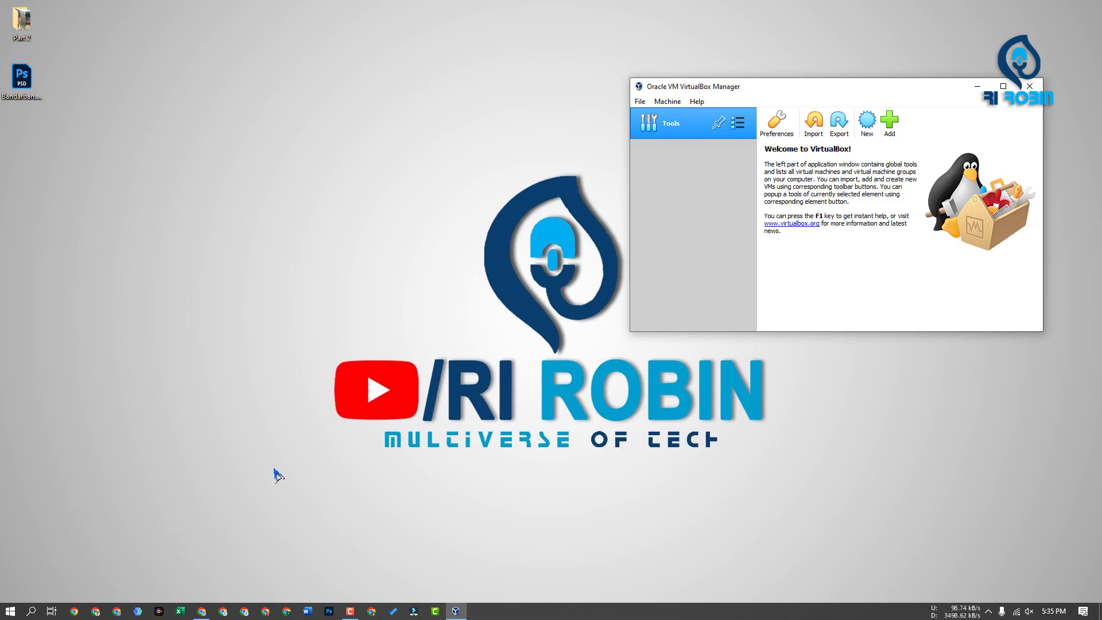
# Step: Switch to Chrome, search for "kali linux download" in a new tab, and open Kali's official download page
pyautogui.click(202, 611)
pyautogui.click(155, 9)
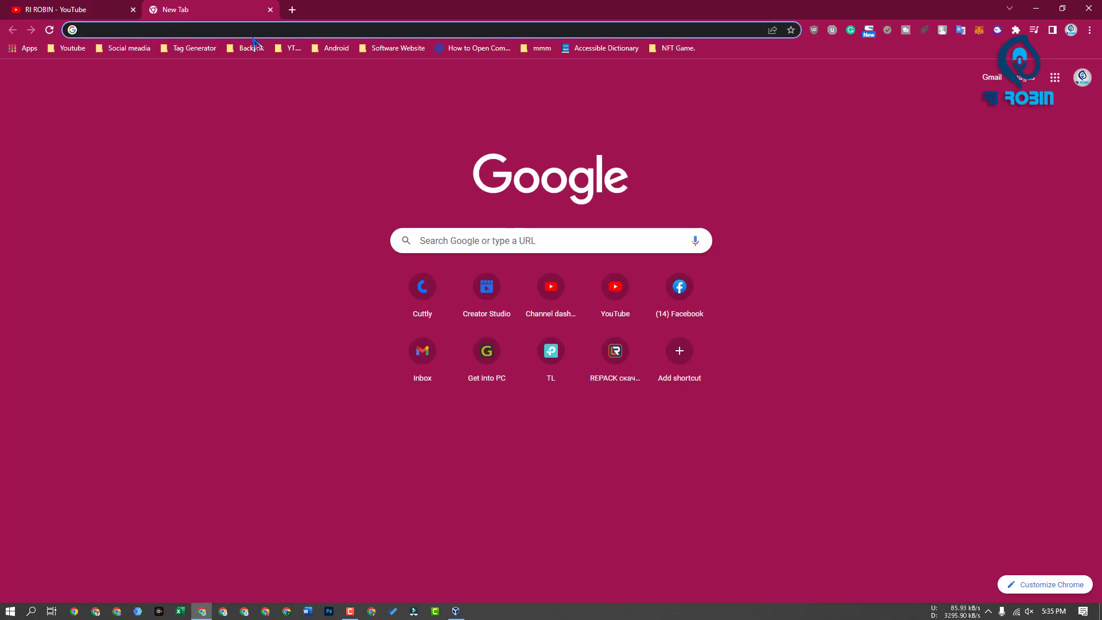
pyautogui.write('kali linux download')
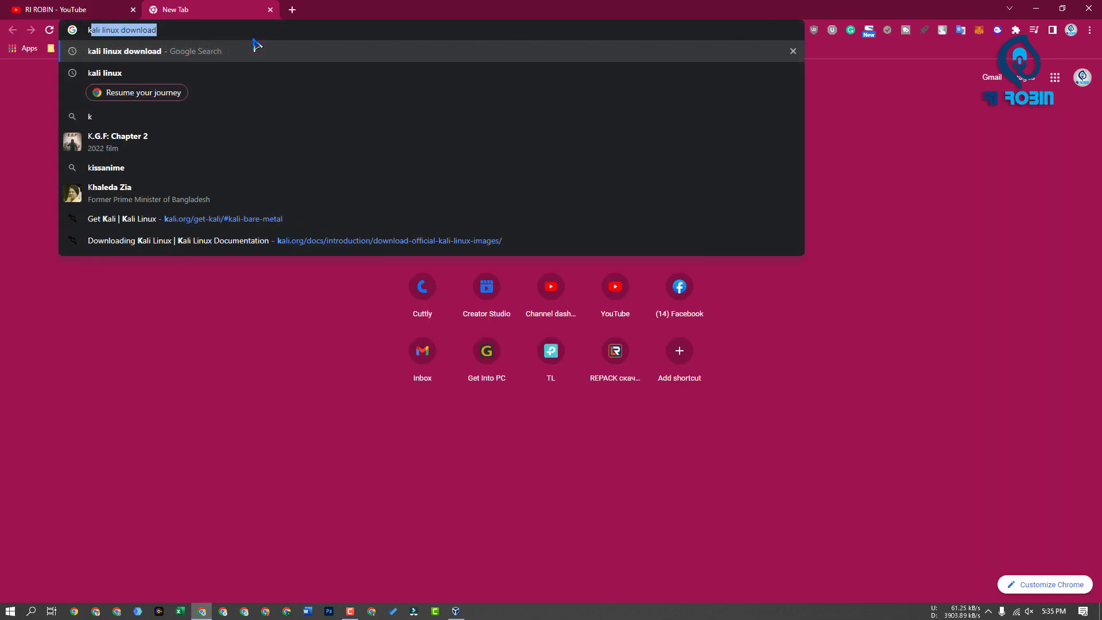
pyautogui.press('Return')
pyautogui.click(127, 189)
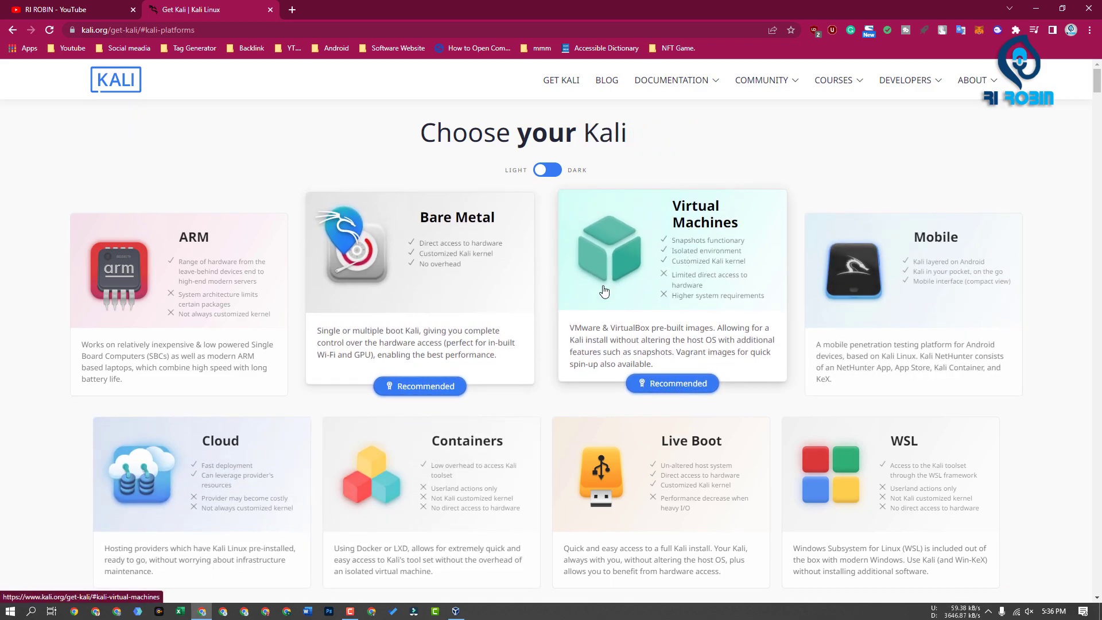
# Step: Show the 64-bit virtual machine images on the Kali site and start downloading the VirtualBox one
pyautogui.click(696, 266)
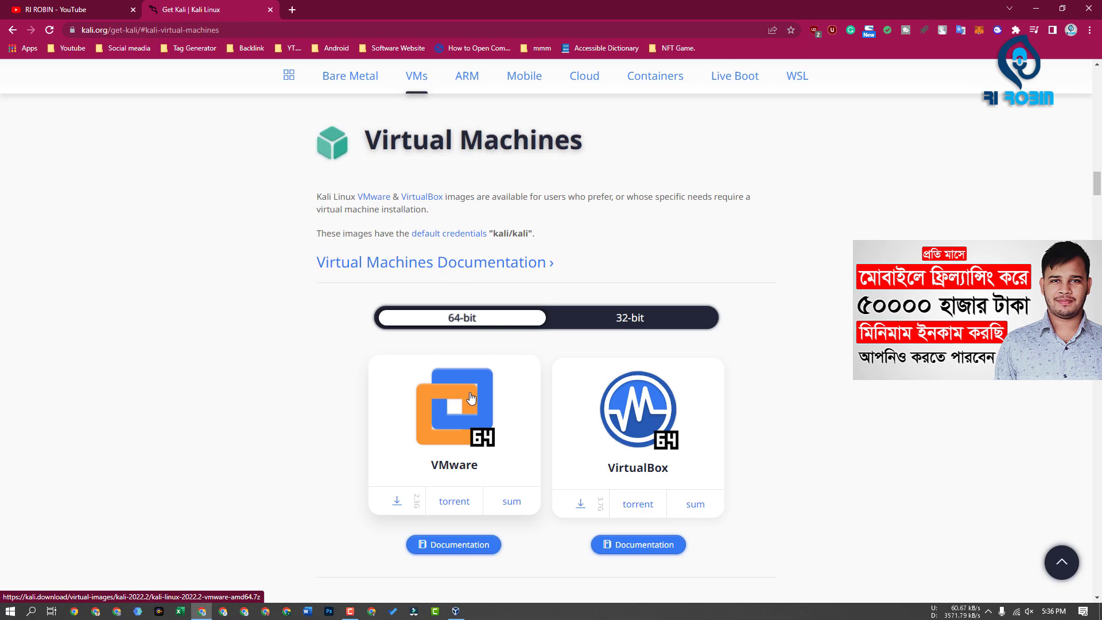
pyautogui.click(476, 325)
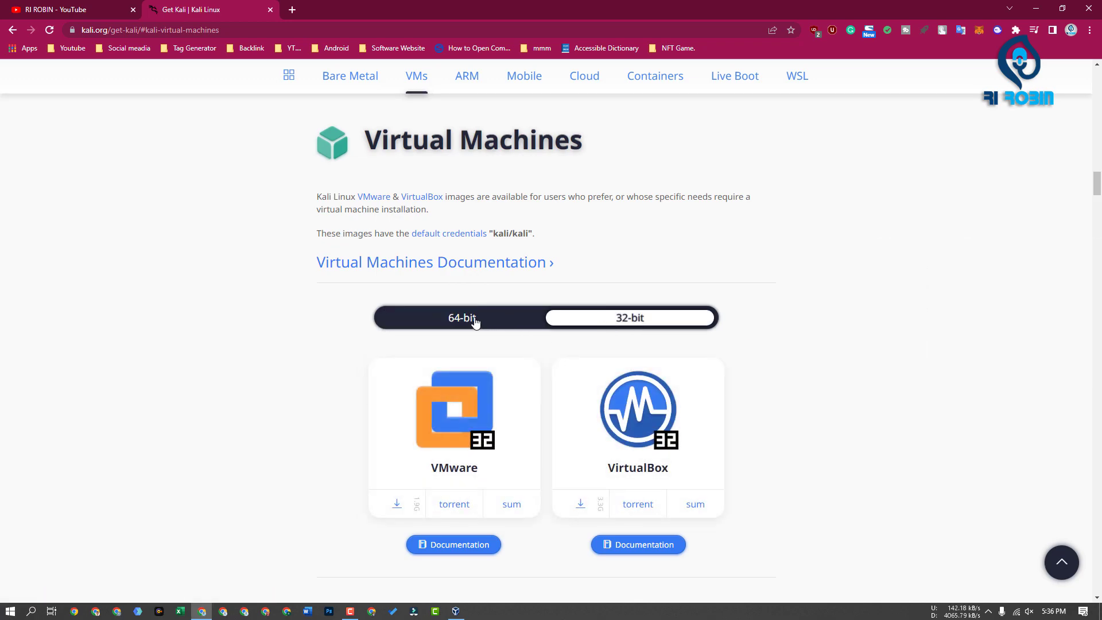
pyautogui.click(477, 320)
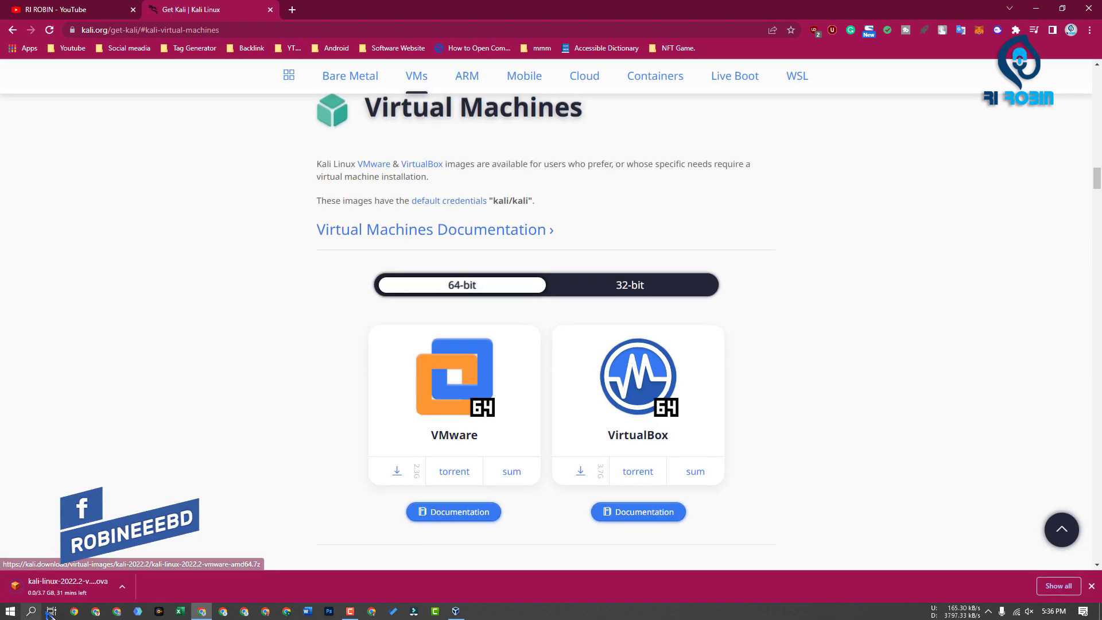
# Step: Pause and cancel the running kali-linux-2022.2-virtualbox-amd64 (1).ova download from the browser's full downloads list
pyautogui.click(1059, 587)
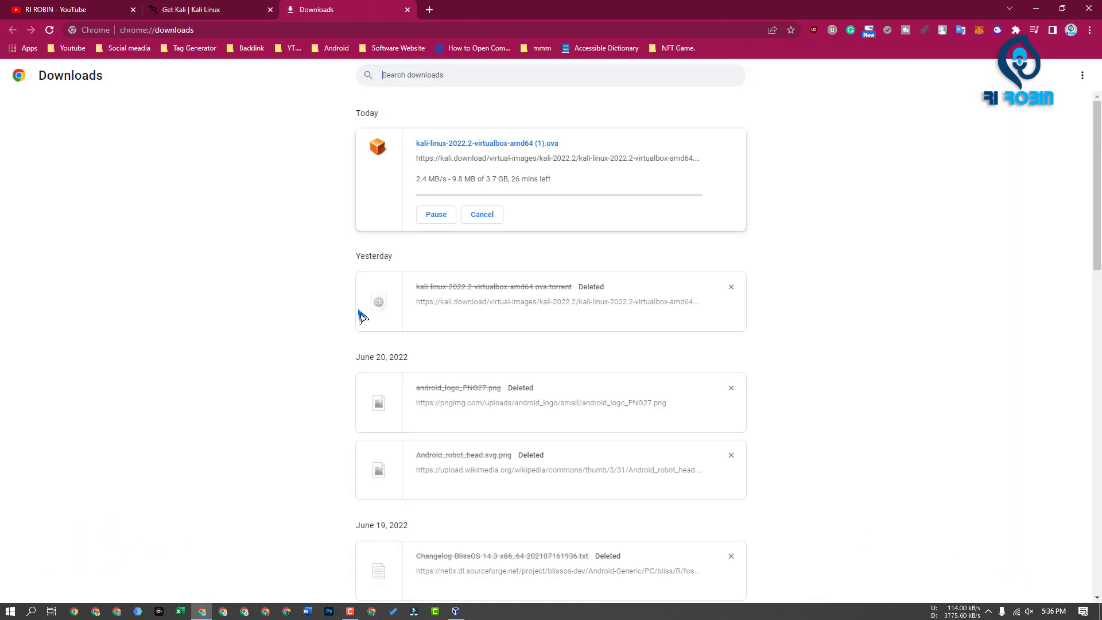
pyautogui.click(436, 214)
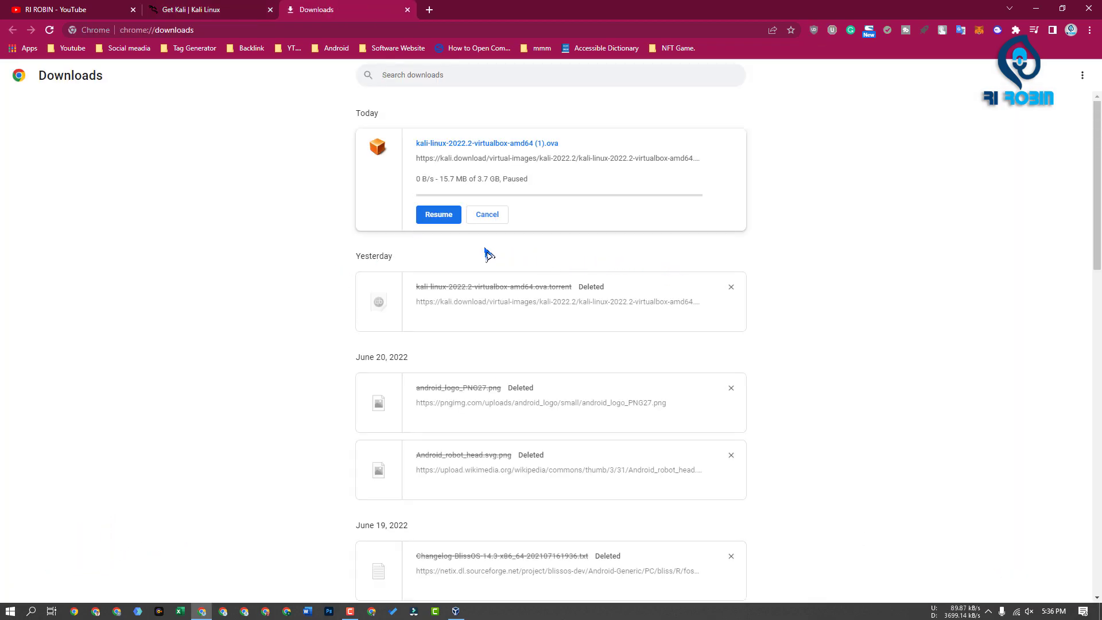
pyautogui.click(501, 223)
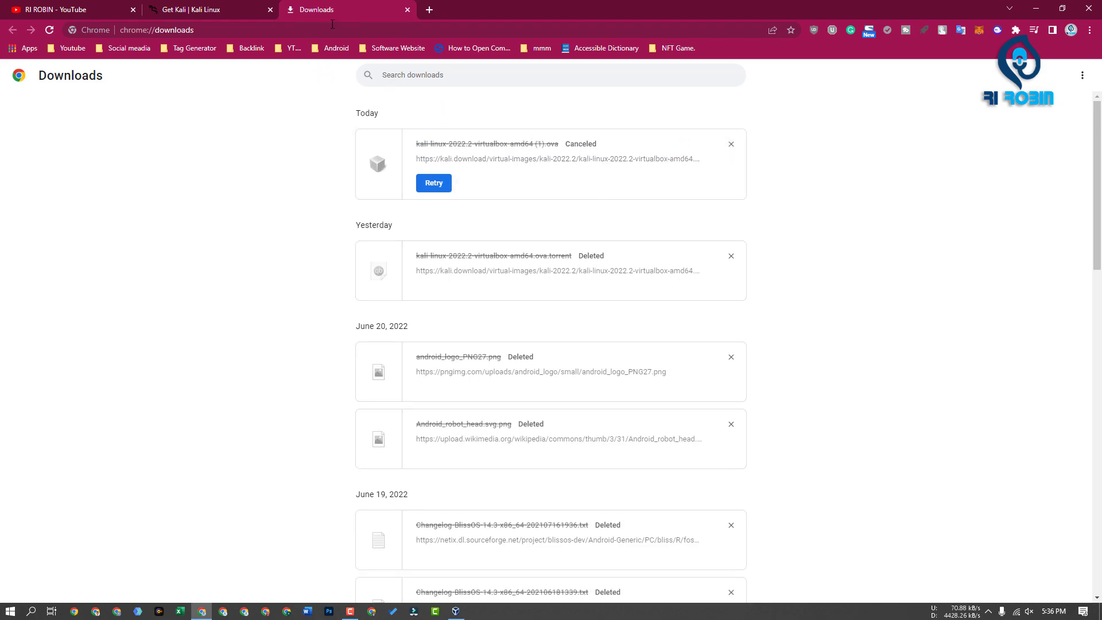
# Step: Close the downloads list, go back to the Kali home page, and follow its download link
pyautogui.click(407, 9)
pyautogui.click(12, 31)
pyautogui.click(12, 30)
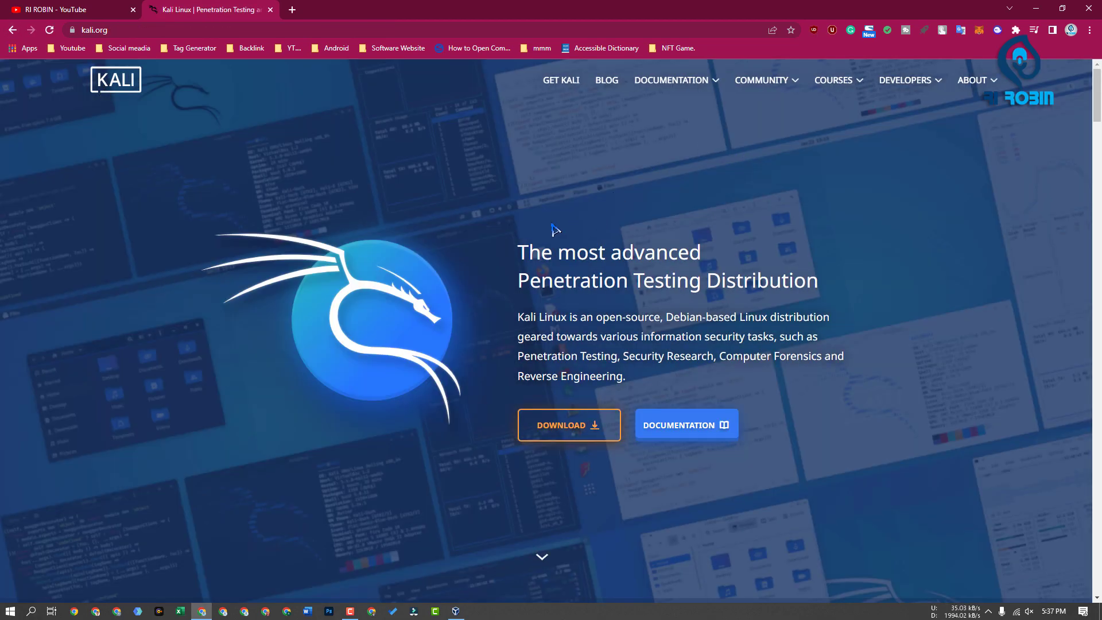
pyautogui.click(587, 427)
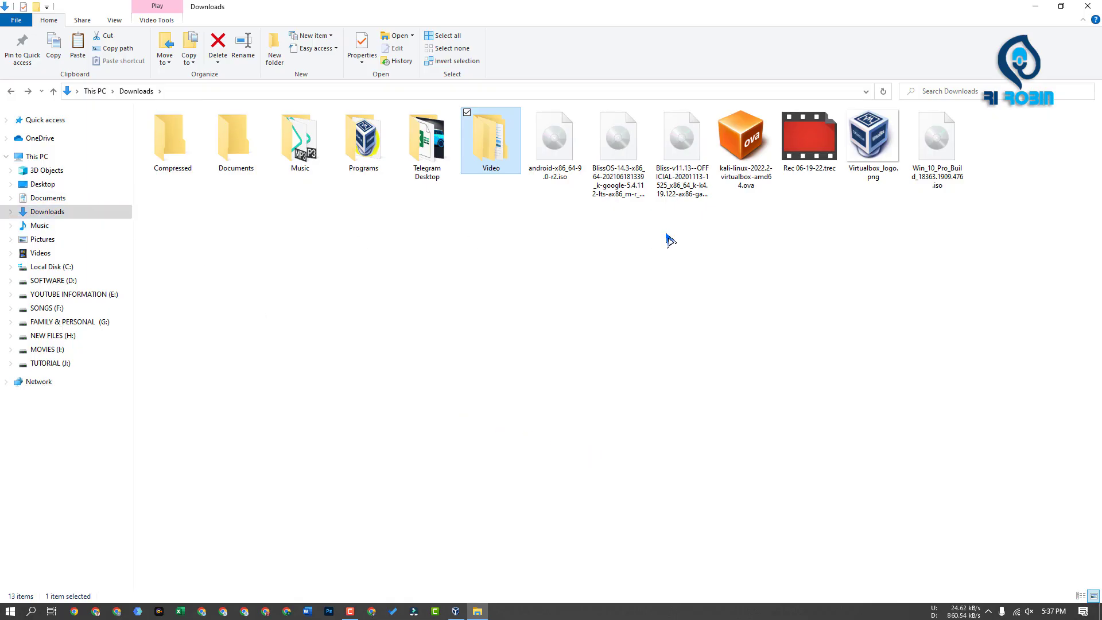
# Step: Open kali-linux-2022.2-virtualbox-amd64.ova from the Downloads folder to start importing it into VirtualBox
pyautogui.click(737, 169)
pyautogui.moveTo(753, 160)
pyautogui.mouseDown()
pyautogui.moveTo(760, 147)
pyautogui.moveTo(738, 221)
pyautogui.moveTo(745, 177)
pyautogui.mouseUp()
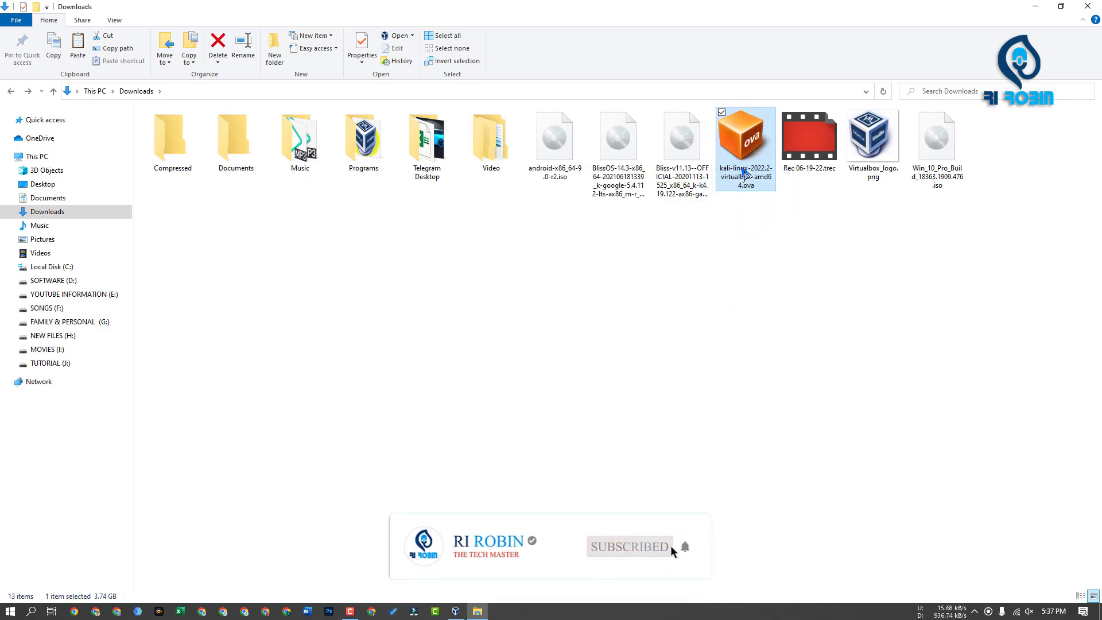
pyautogui.doubleClick(745, 148)
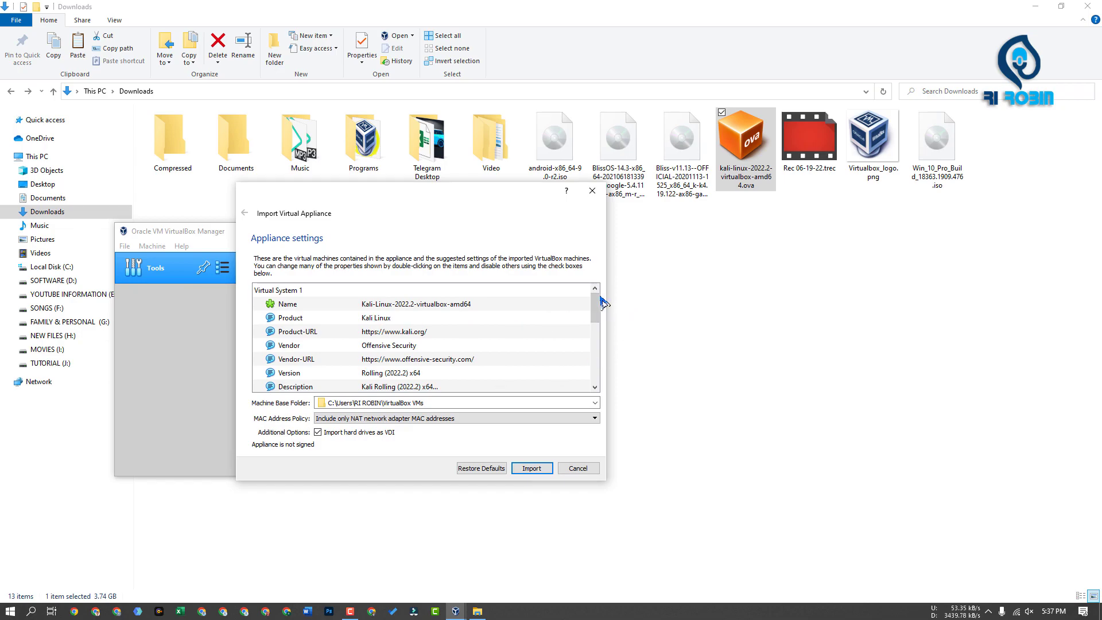
# Step: Review the appliance's CPU and RAM settings and open the RAM value for editing
pyautogui.moveTo(599, 306); pyautogui.dragTo(598, 331)
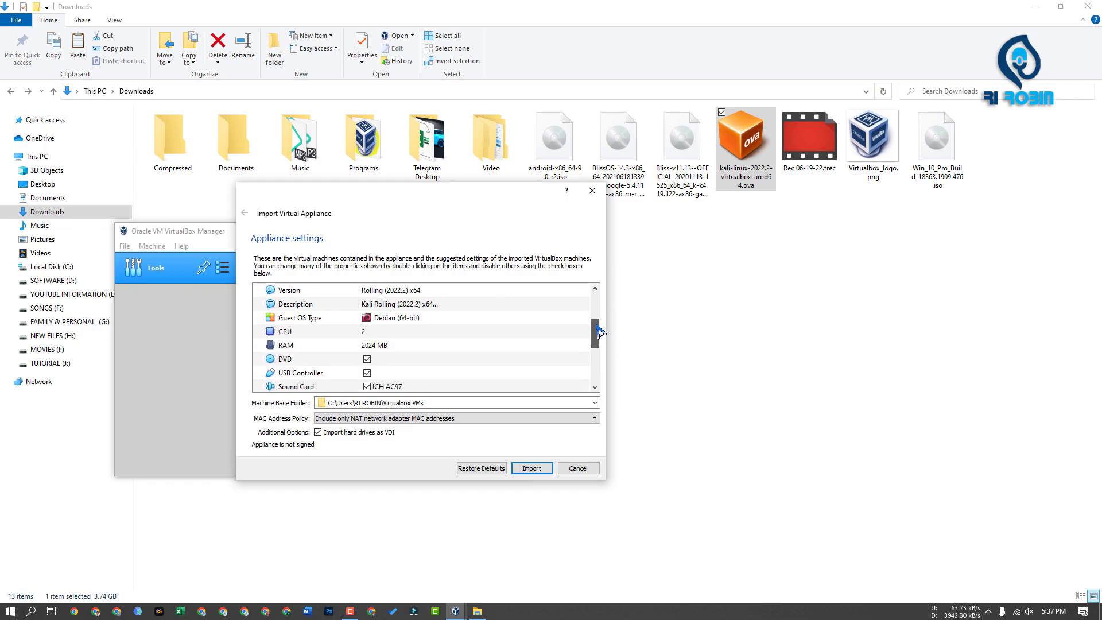
pyautogui.click(401, 351)
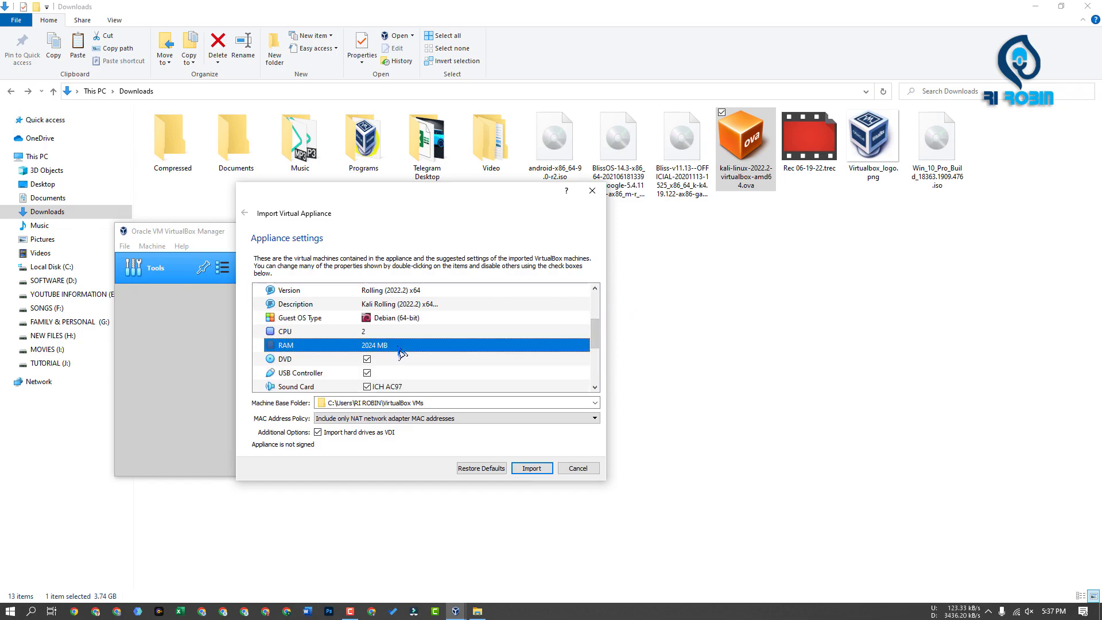
pyautogui.doubleClick(373, 346)
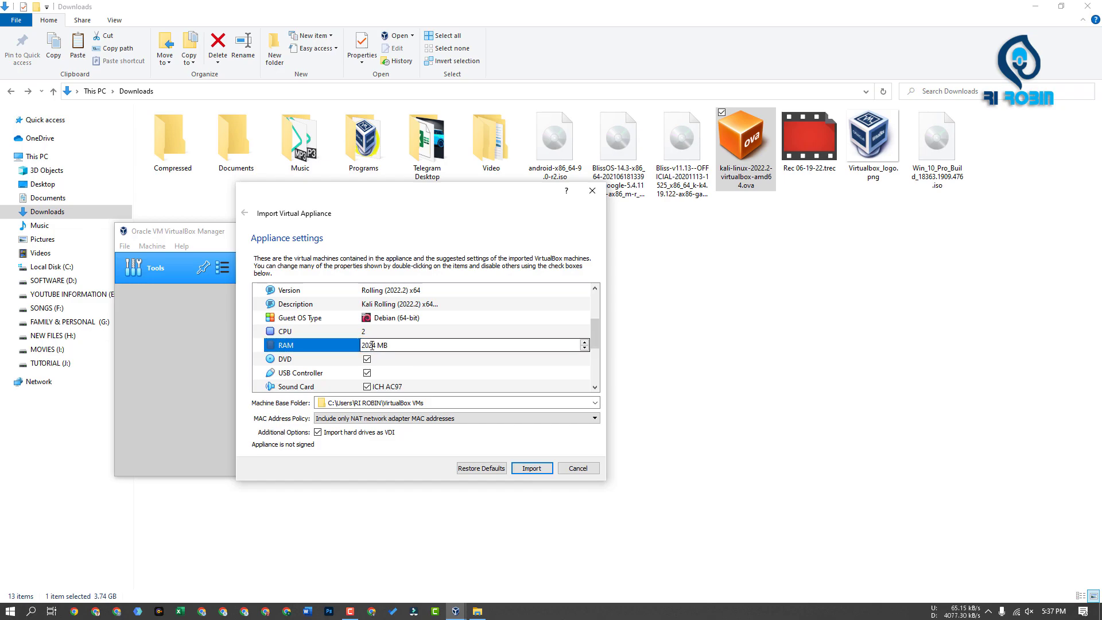
pyautogui.moveTo(390, 345); pyautogui.dragTo(356, 344)
pyautogui.click(586, 348)
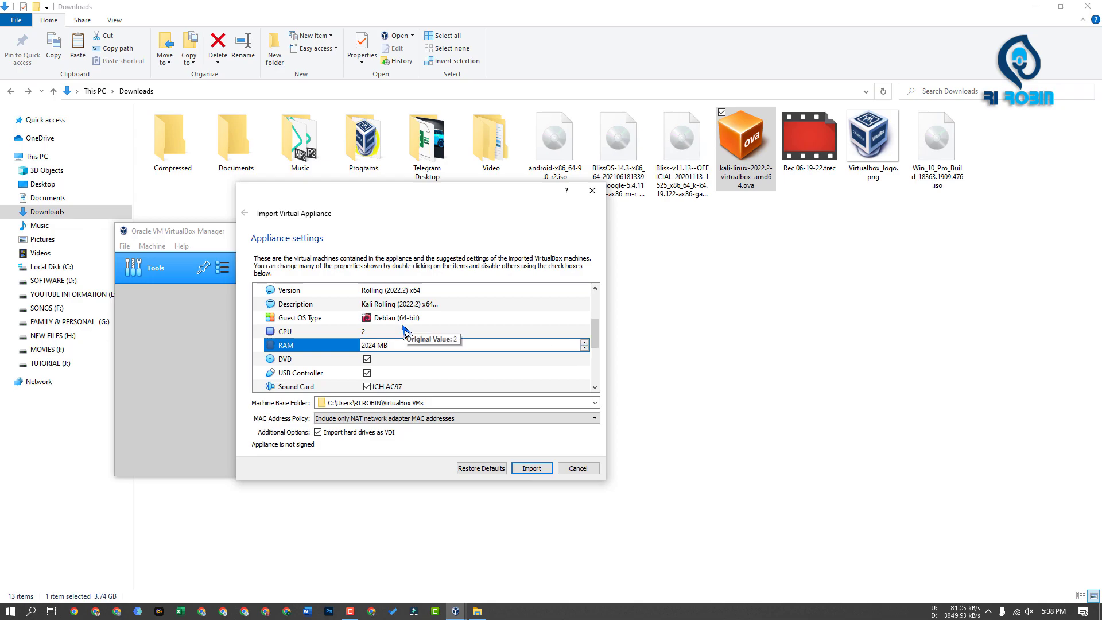
# Step: Set the virtual system's base folder to the VB folder on the SOFTWARE (D:) drive
pyautogui.moveTo(595, 337); pyautogui.dragTo(594, 371)
pyautogui.click(469, 364)
pyautogui.doubleClick(475, 362)
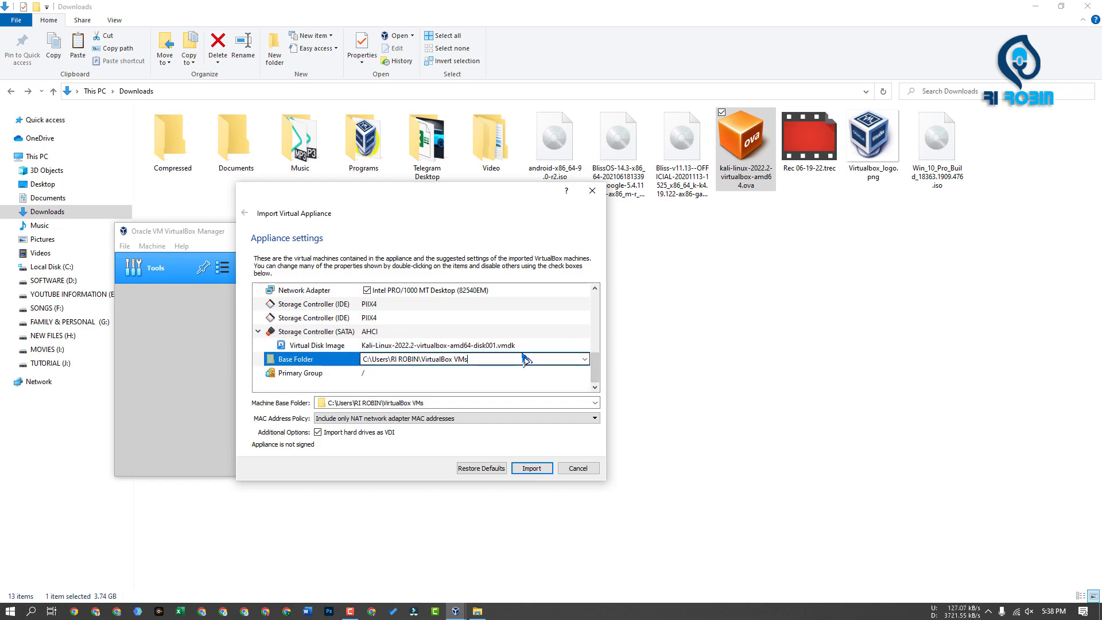
pyautogui.click(585, 362)
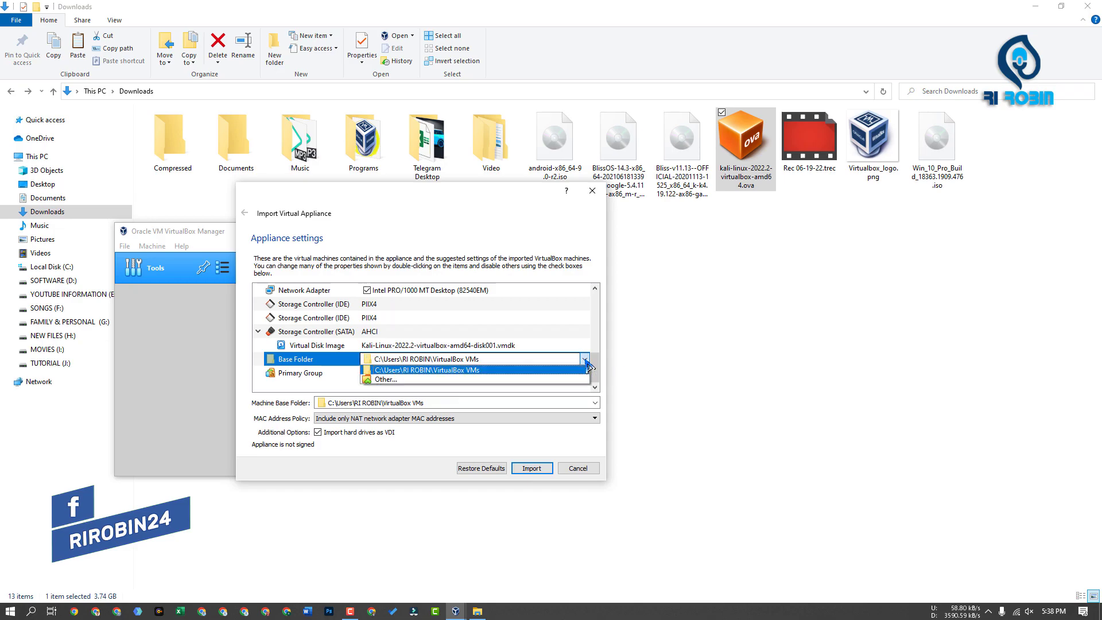
pyautogui.click(432, 381)
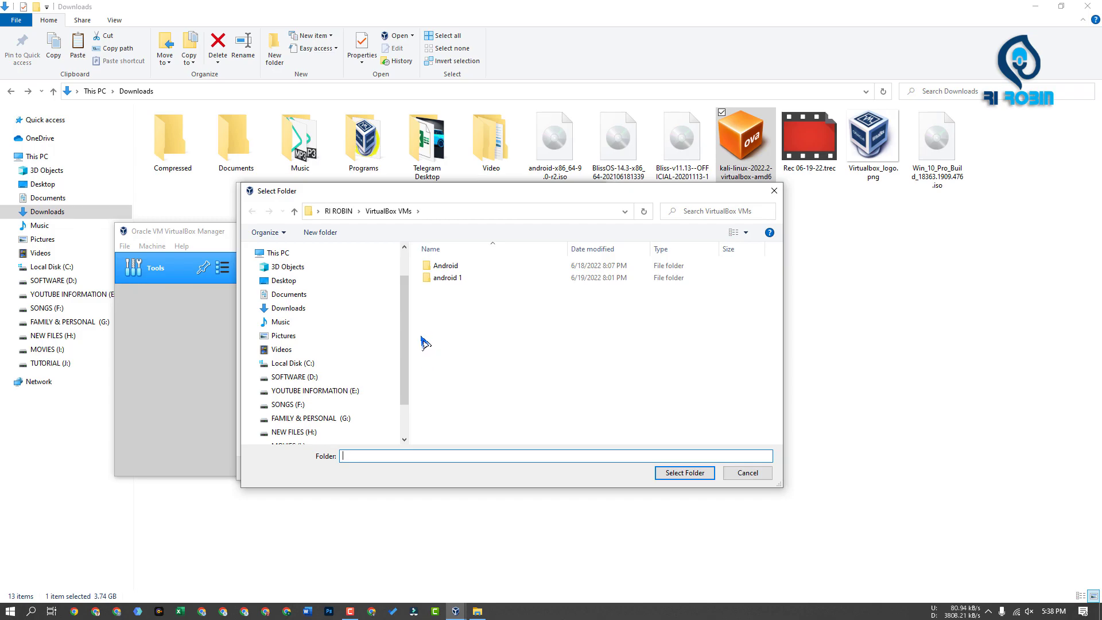
pyautogui.click(287, 379)
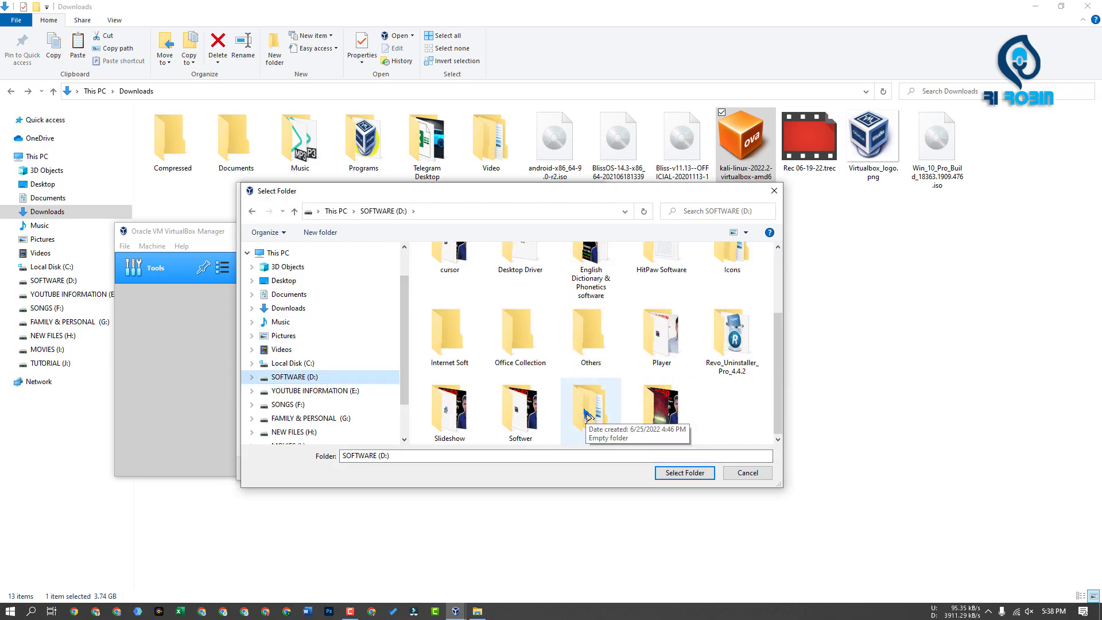
pyautogui.click(584, 414)
pyautogui.click(695, 475)
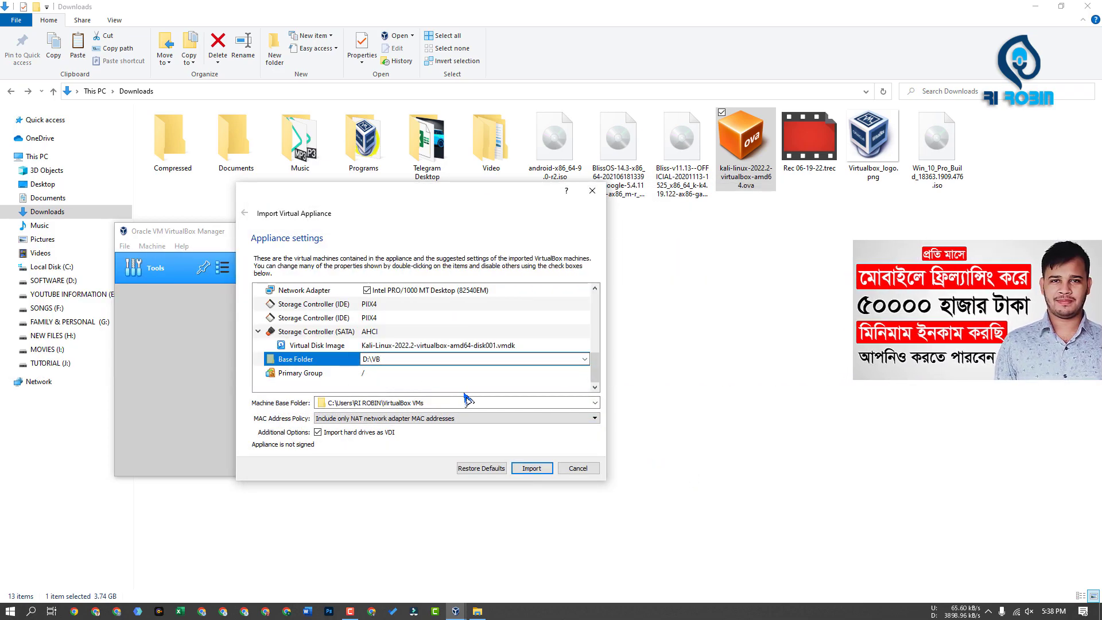
# Step: Import the appliance, agreeing to its software license, and close the Downloads folder window
pyautogui.moveTo(595, 368); pyautogui.dragTo(599, 402)
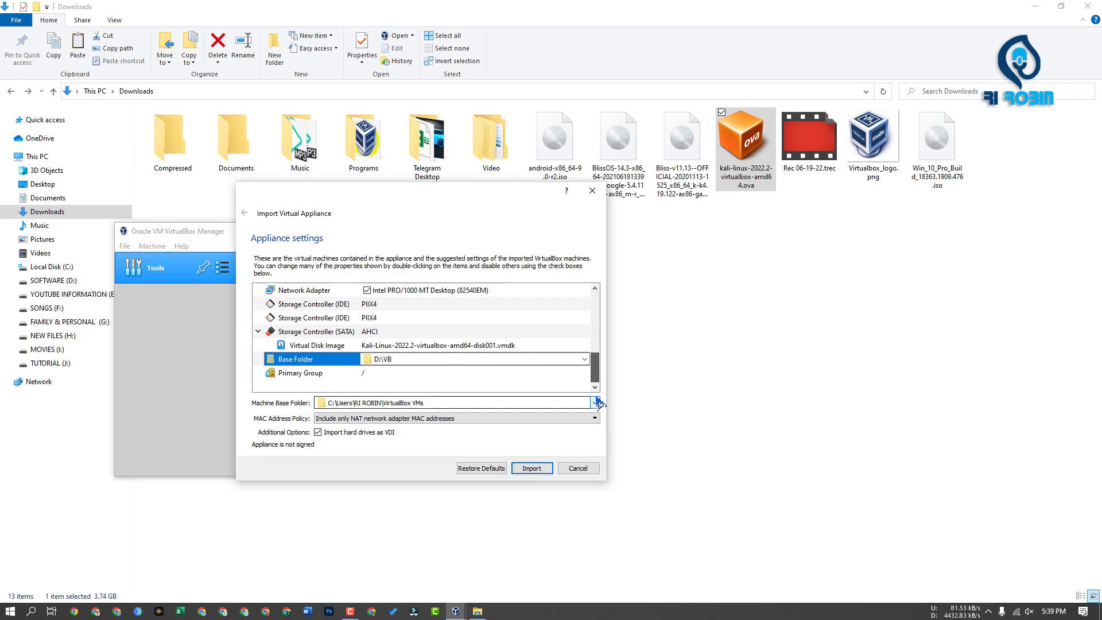
pyautogui.click(532, 469)
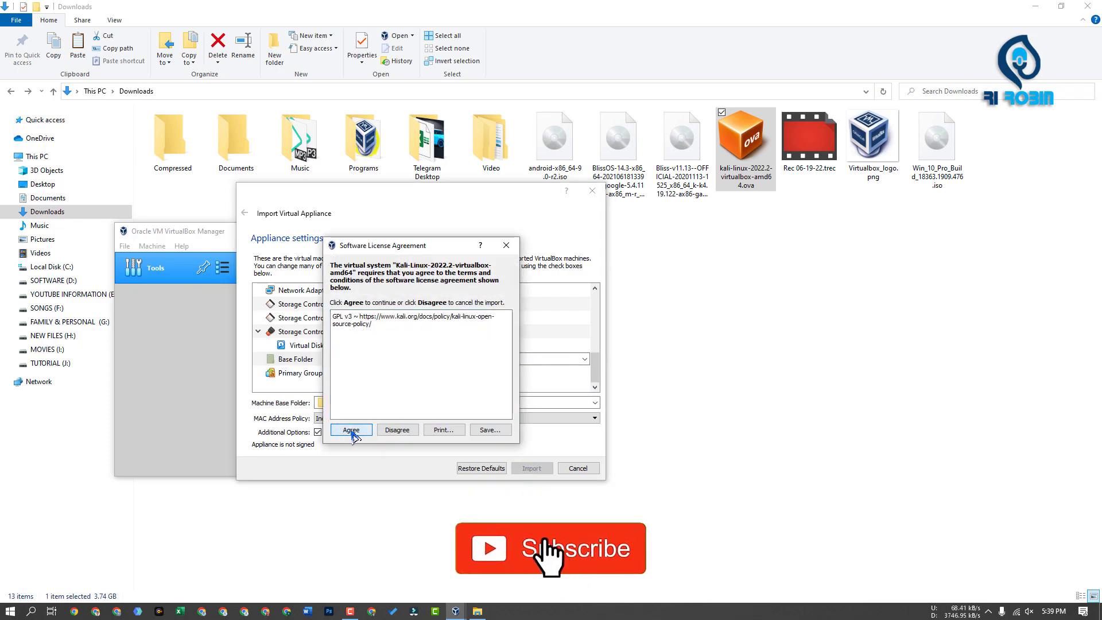
pyautogui.click(350, 432)
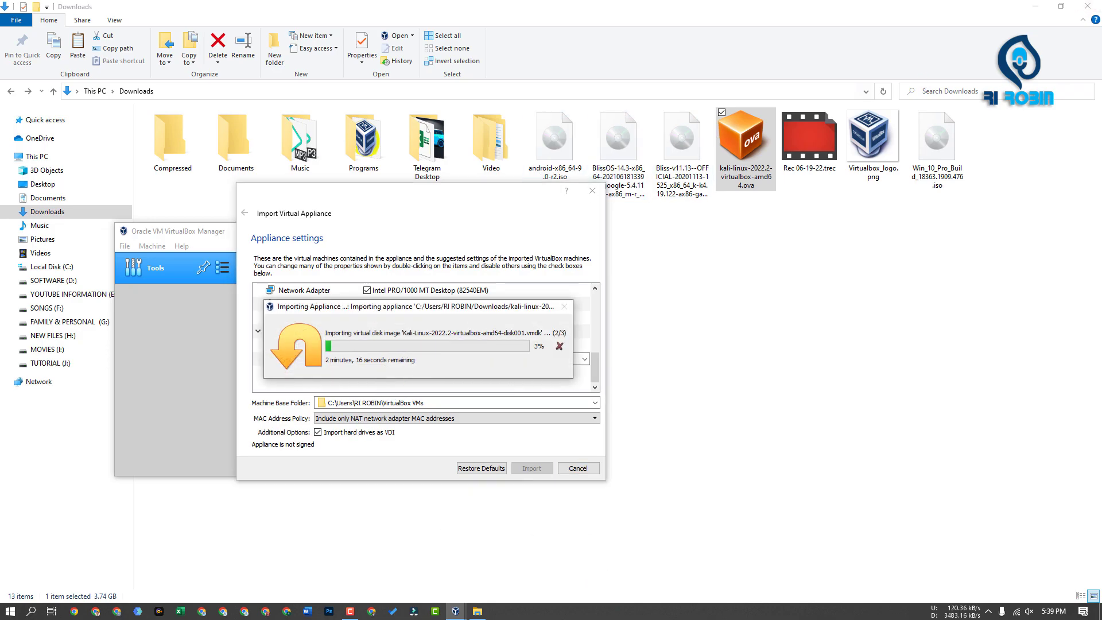
pyautogui.click(1088, 6)
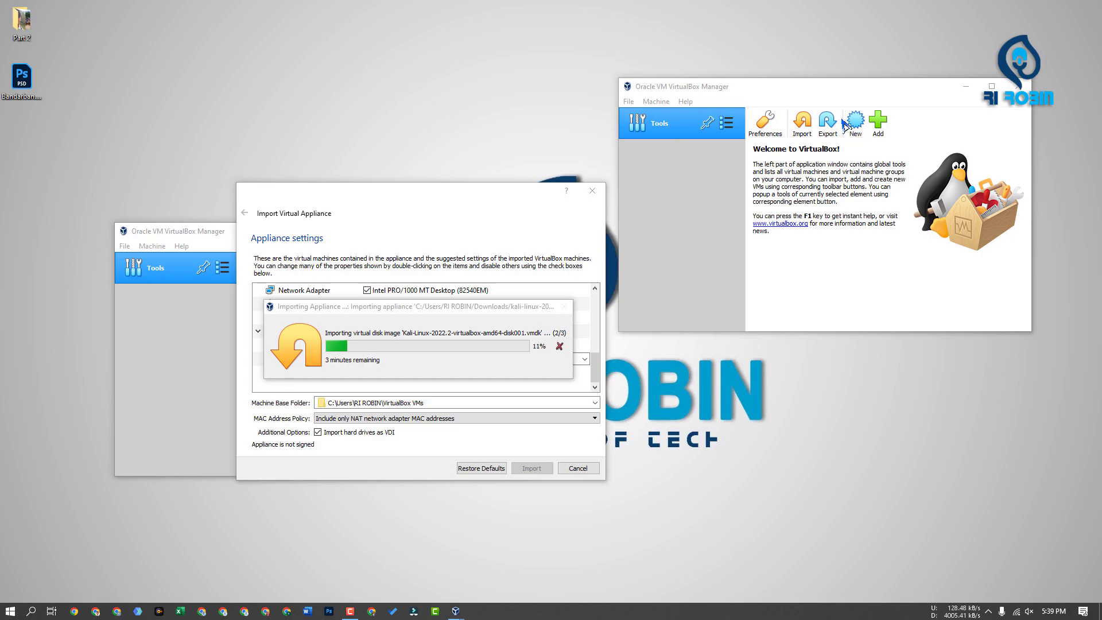
pyautogui.click(856, 129)
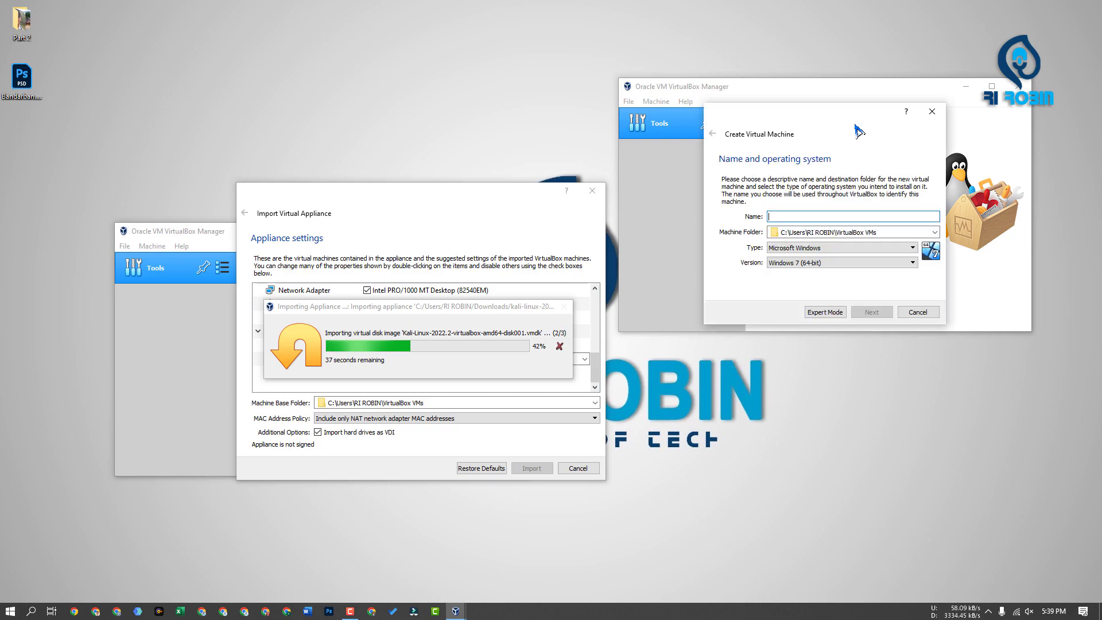
pyautogui.click(910, 315)
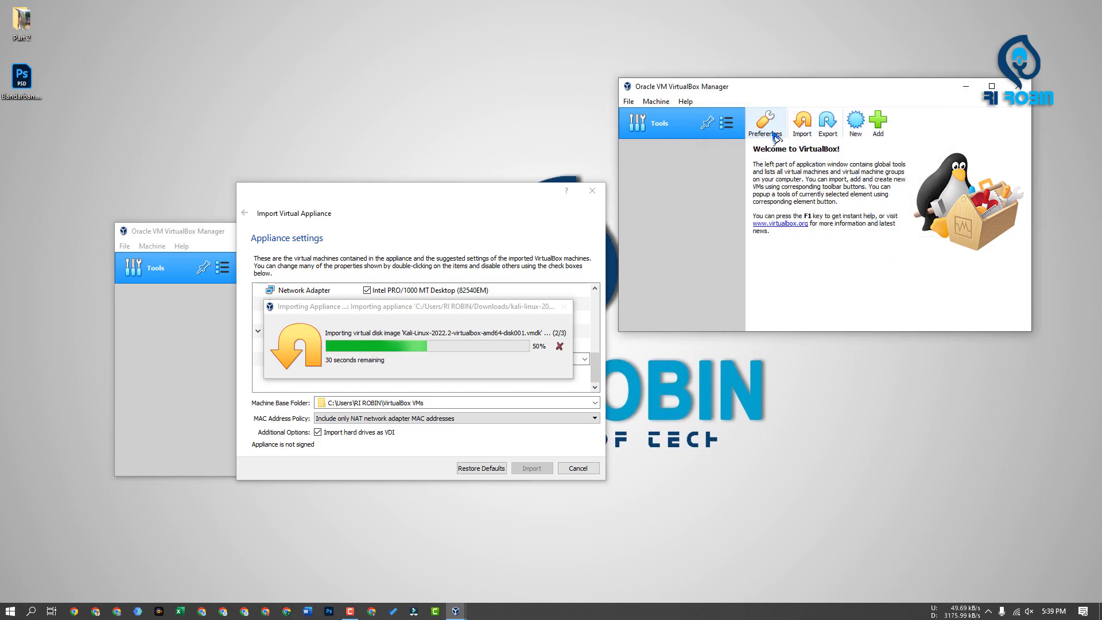
pyautogui.click(453, 62)
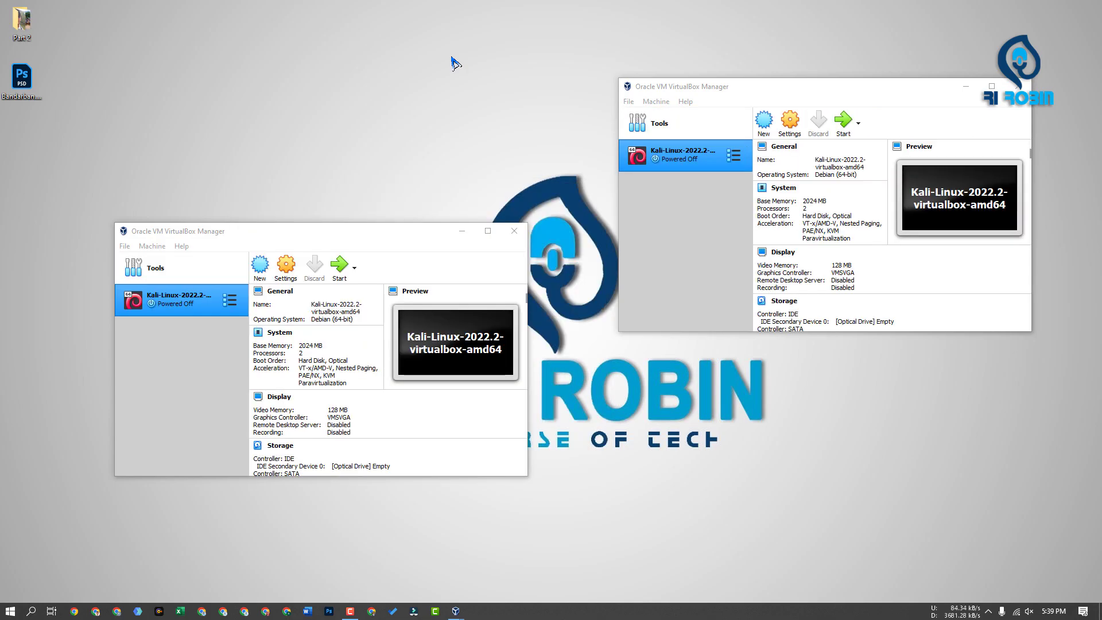
# Step: Move the duplicate VirtualBox Manager window aside and close it, keeping one manager window open
pyautogui.moveTo(308, 230); pyautogui.dragTo(348, 148)
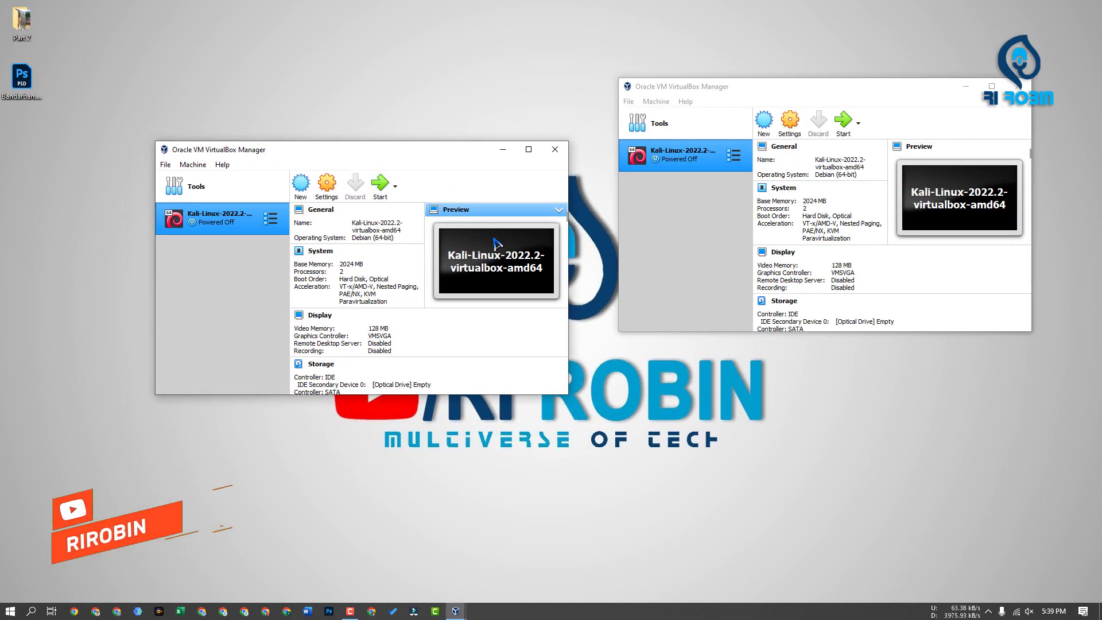
pyautogui.click(555, 150)
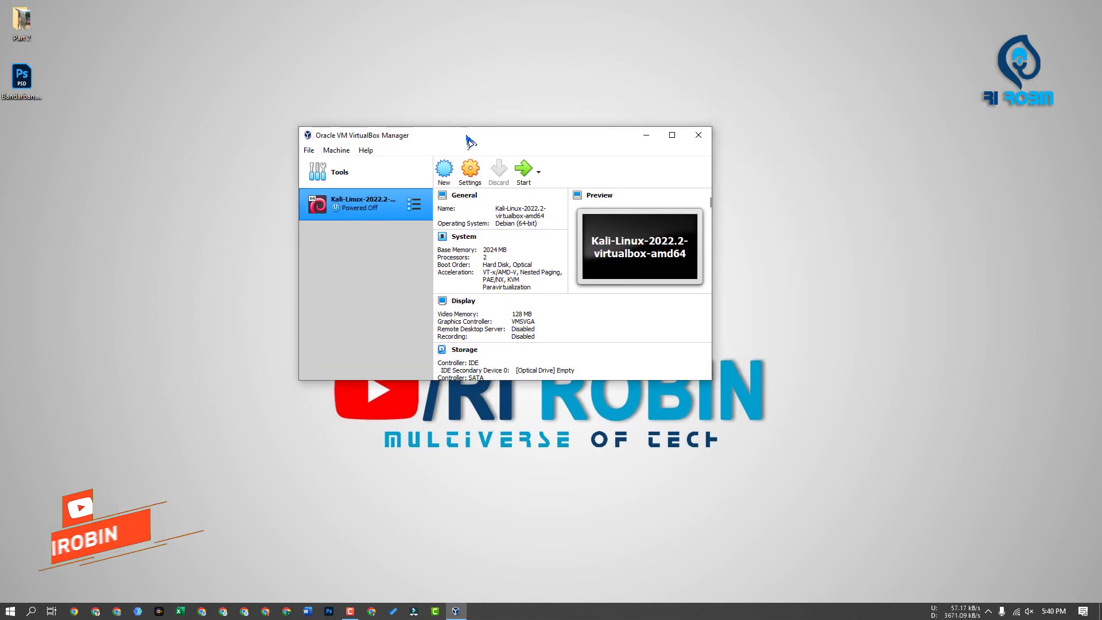
# Step: Start the Kali-Linux-2022.2 virtual machine, move its window up, and dismiss the keyboard capture and mouse integration notices
pyautogui.scroll(-3, 558, 198)
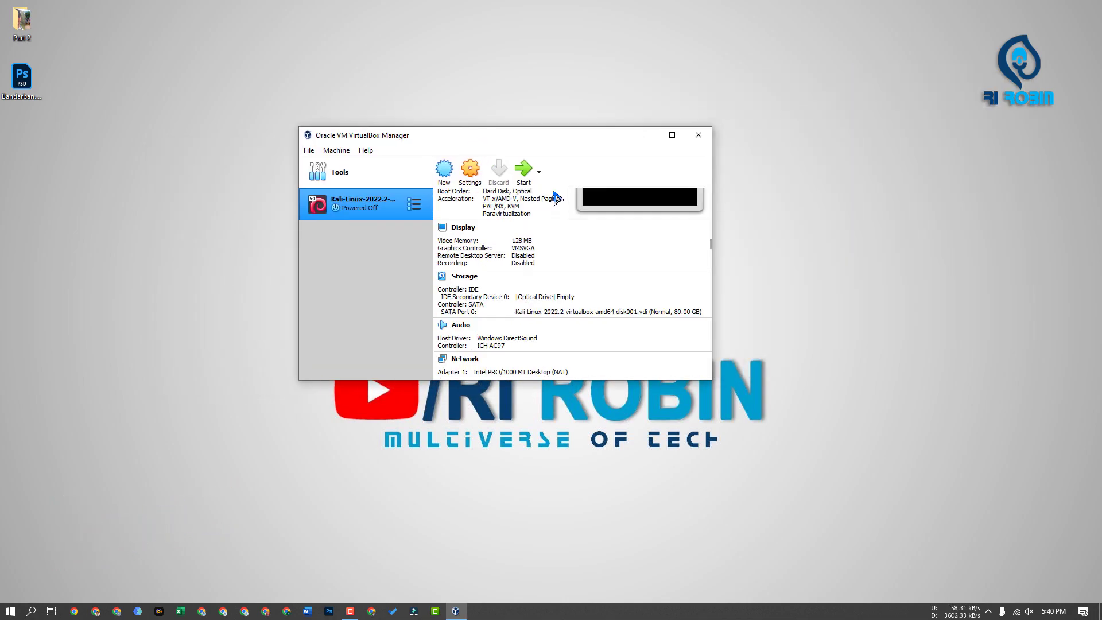
pyautogui.click(524, 171)
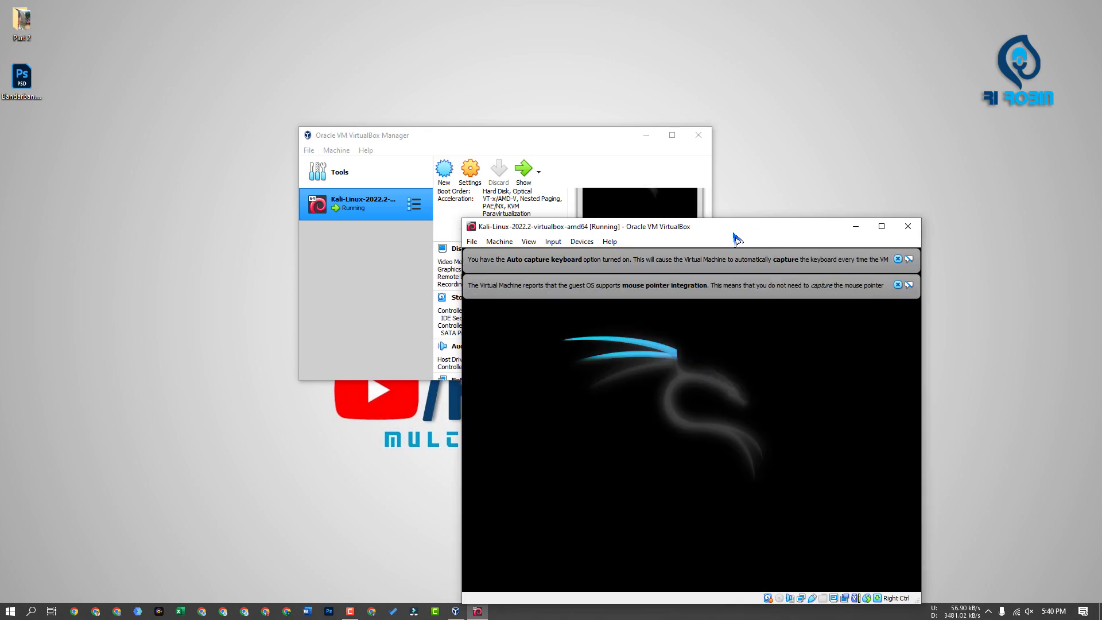
pyautogui.moveTo(783, 234); pyautogui.dragTo(712, 115)
pyautogui.click(823, 165)
pyautogui.click(823, 139)
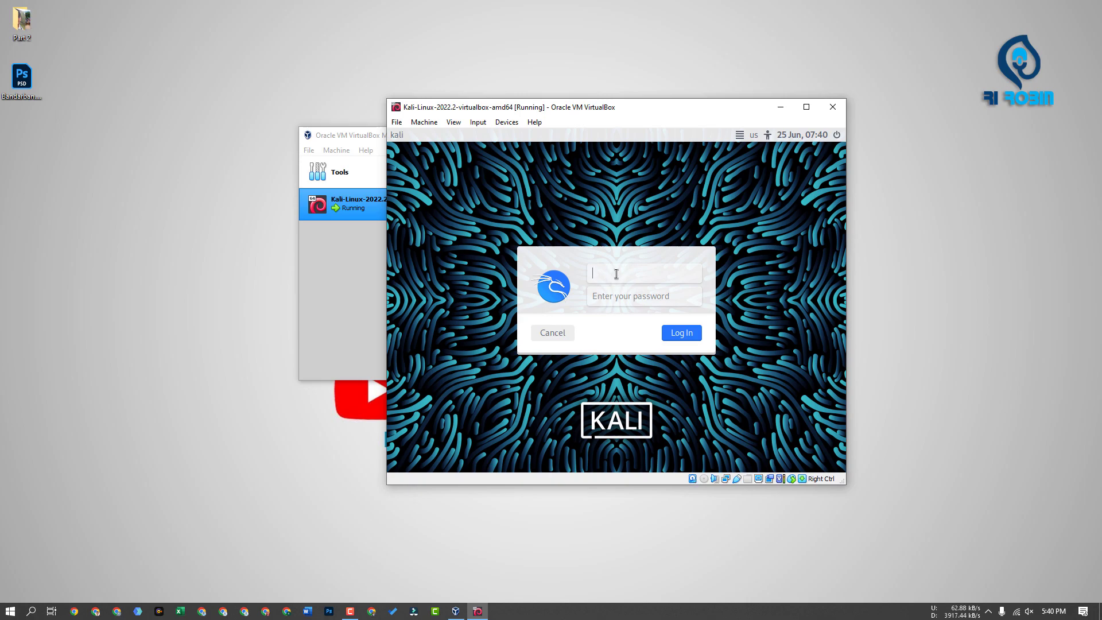
# Step: Log in to the Kali guest with the username kali and the account password
pyautogui.write('Kali')
pyautogui.press('Return')
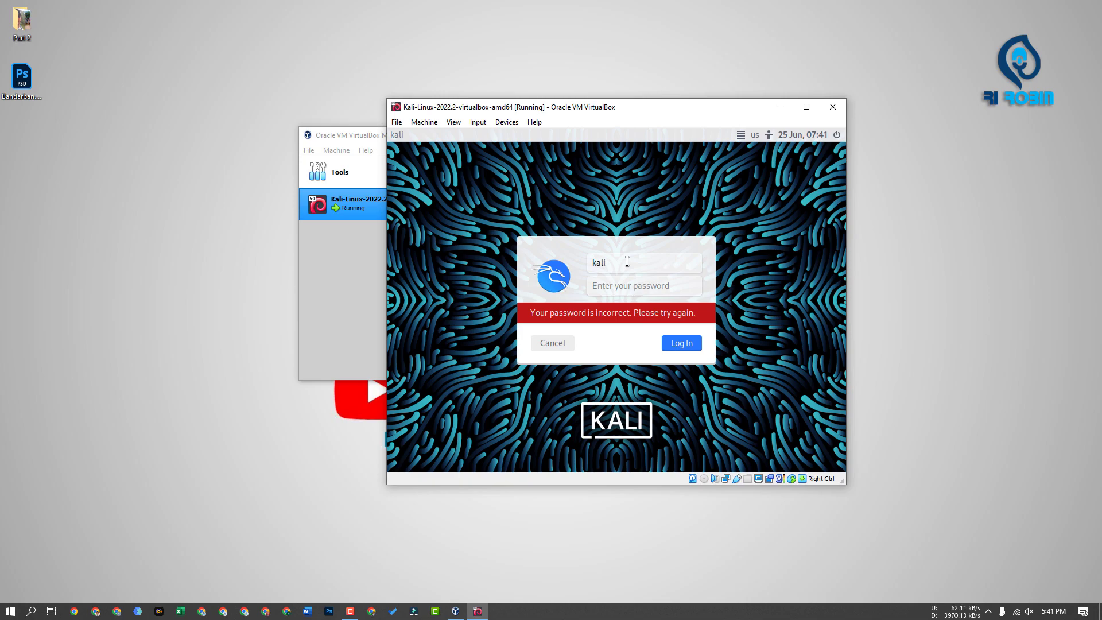
pyautogui.click(617, 290)
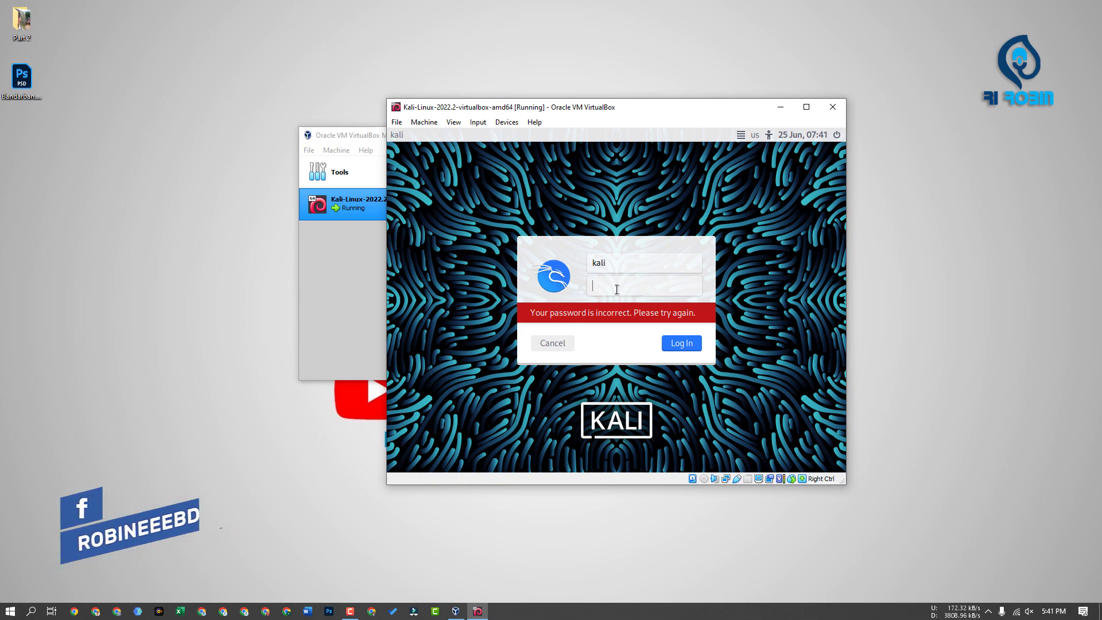
pyautogui.write('kali')
pyautogui.press('Return')
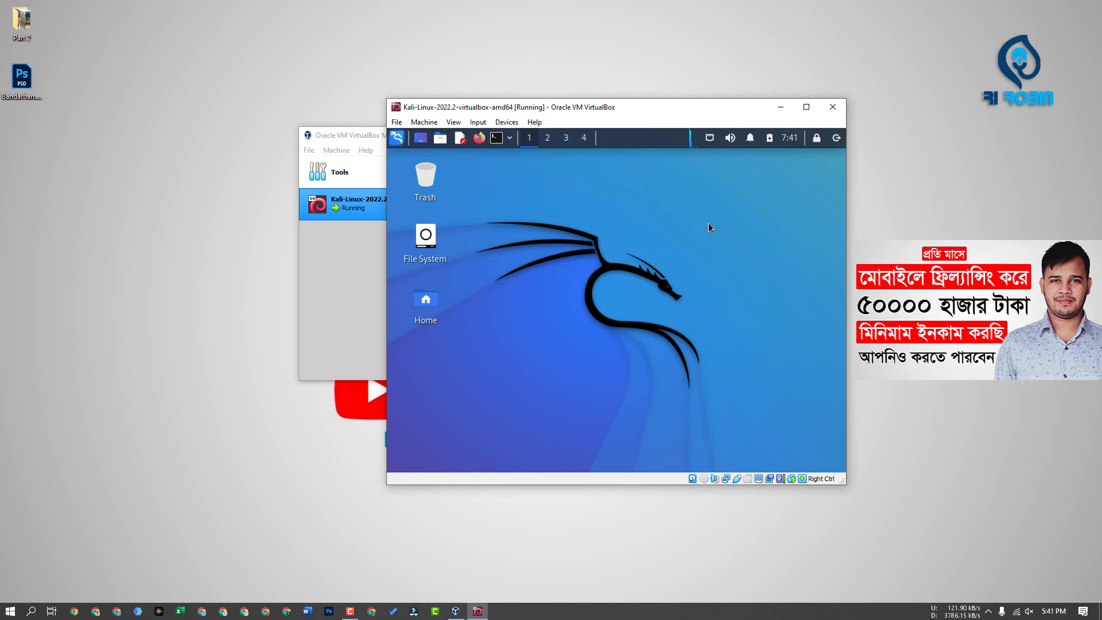
# Step: Maximize the virtual machine window and open Firefox inside Kali as a maximized window
pyautogui.moveTo(799, 112)
pyautogui.mouseDown()
pyautogui.moveTo(764, 136)
pyautogui.moveTo(806, 121)
pyautogui.mouseUp()
pyautogui.click(813, 116)
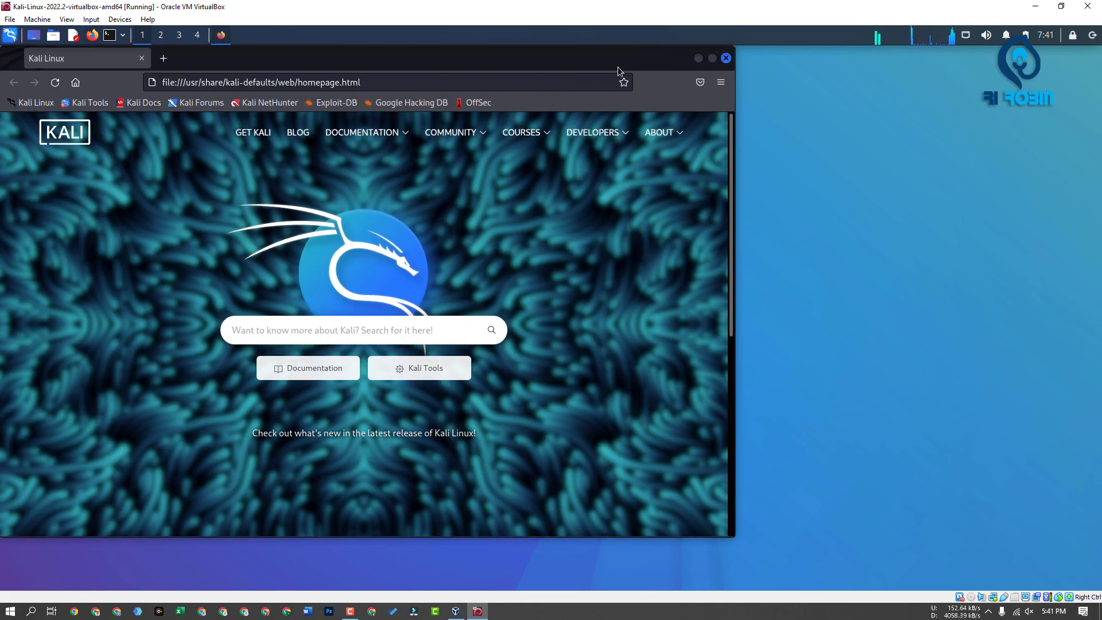
pyautogui.click(712, 58)
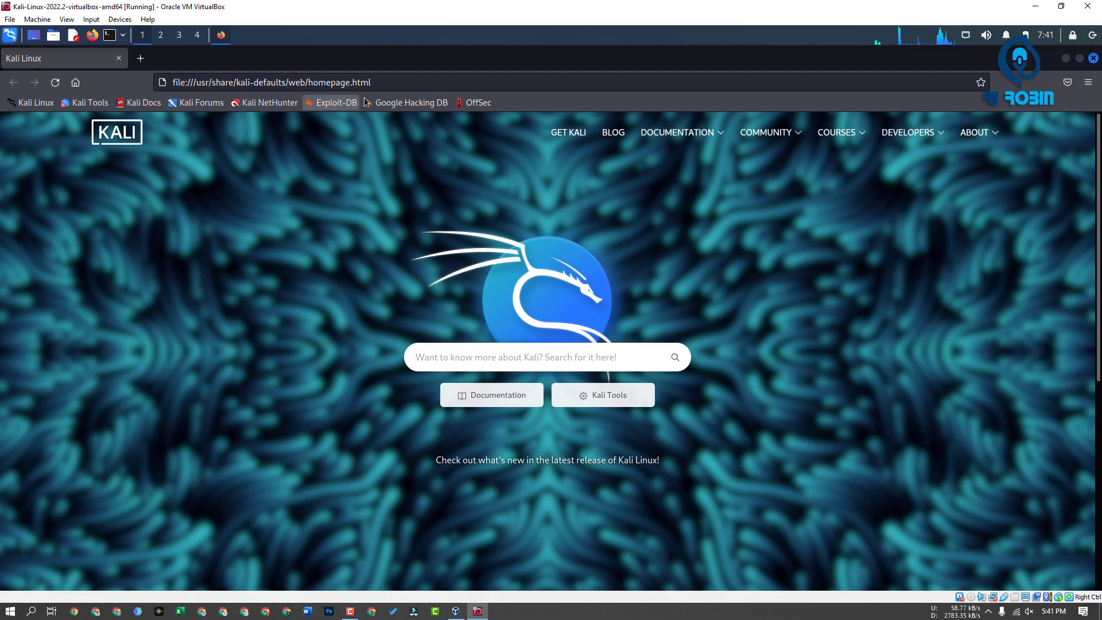
# Step: Go to youtube.com in Firefox and open the first Jamuna TV video about the Padma Bridge
pyautogui.click(397, 83)
pyautogui.write('you')
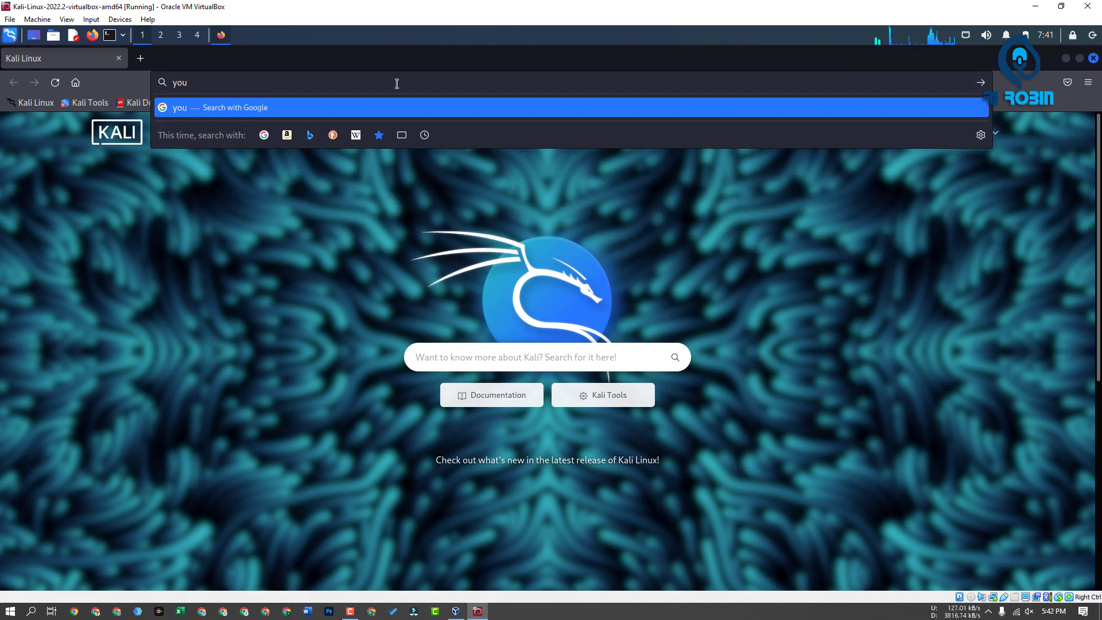
pyautogui.write('tube.com')
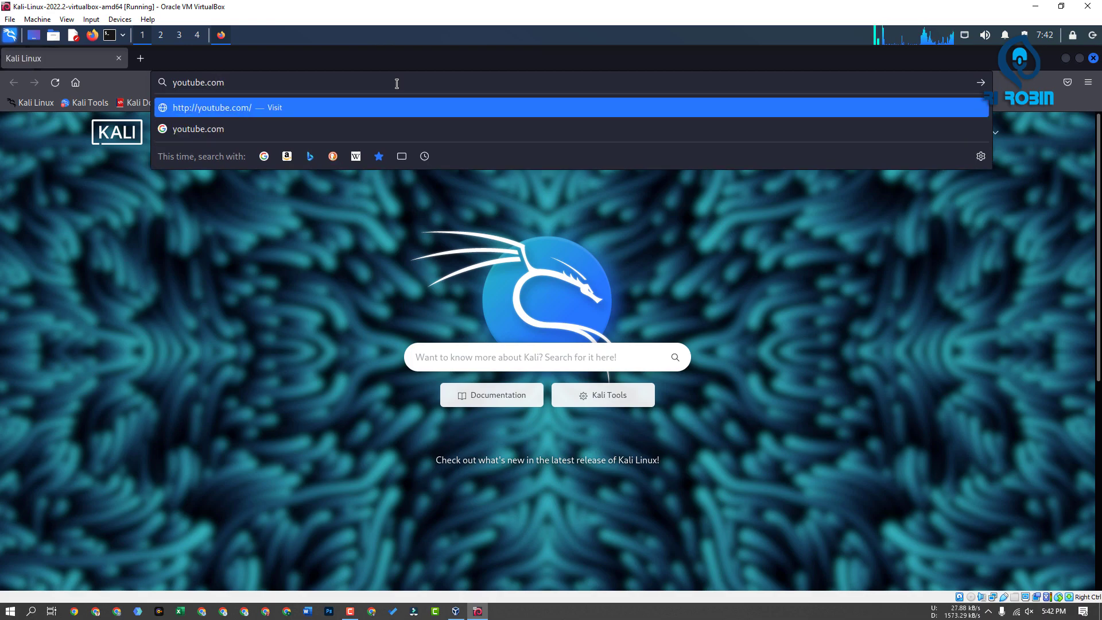
pyautogui.press('Return')
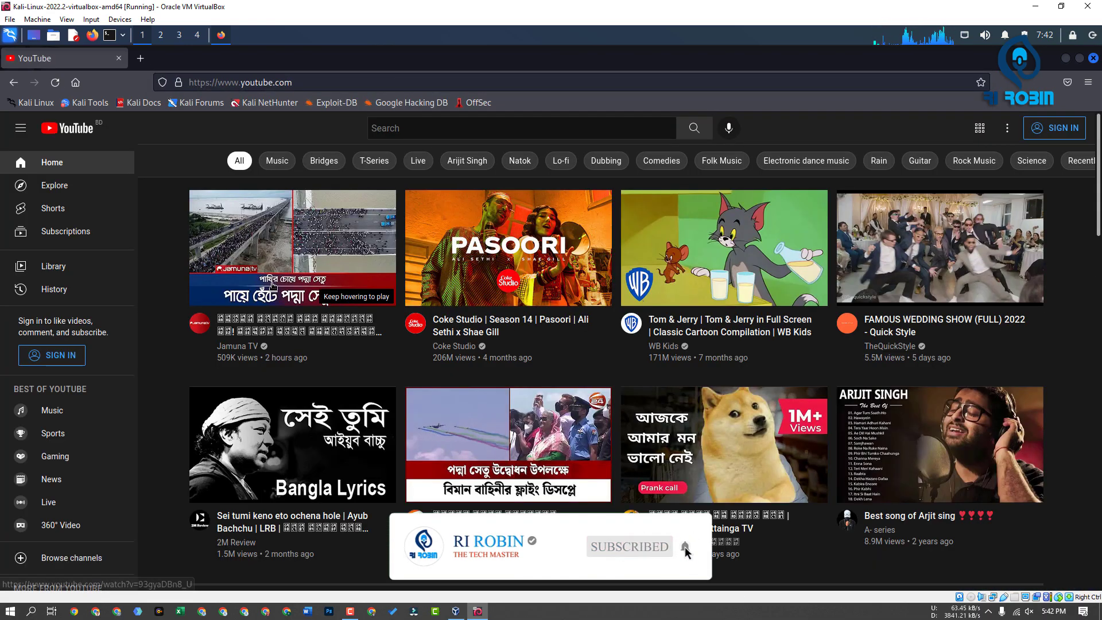
pyautogui.click(284, 302)
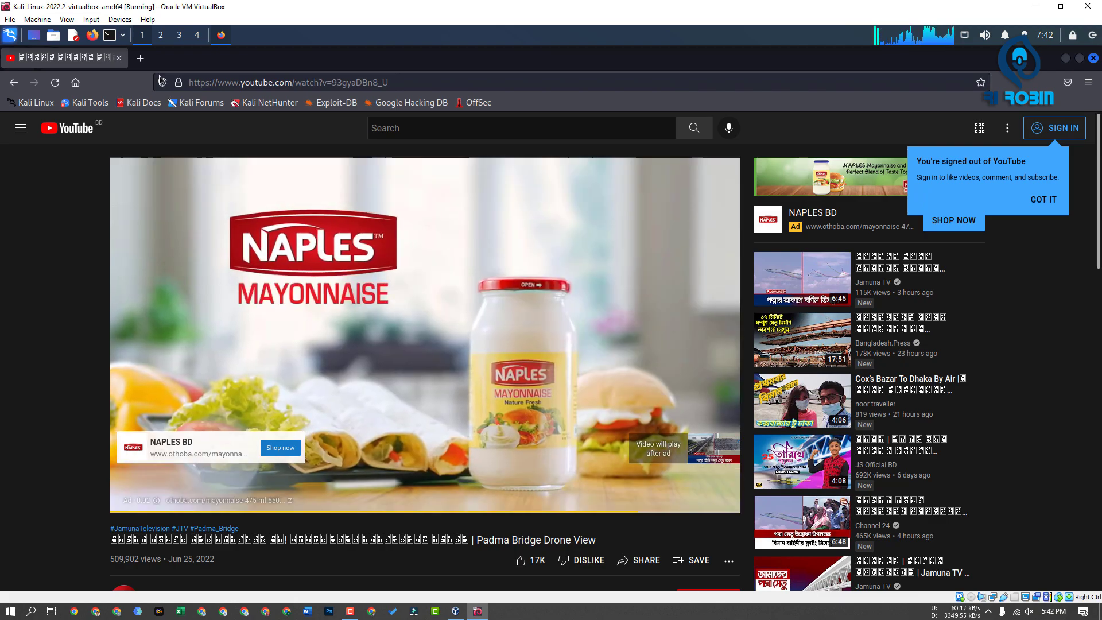
# Step: Open a new browser tab, close the video's tab, and close Firefox
pyautogui.click(140, 58)
pyautogui.click(119, 58)
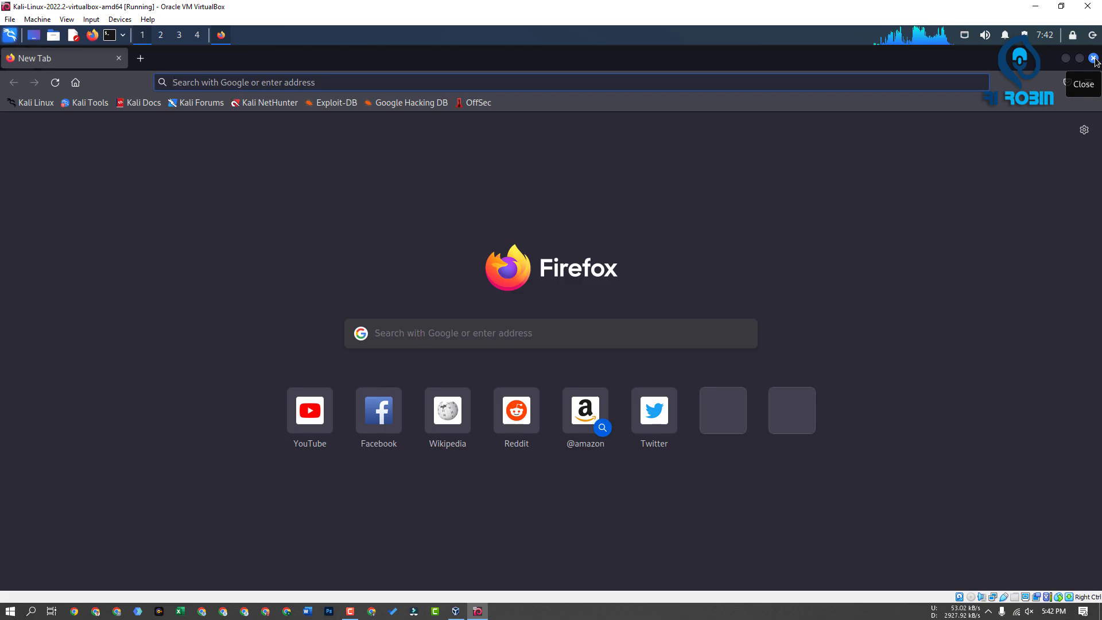
pyautogui.click(1094, 59)
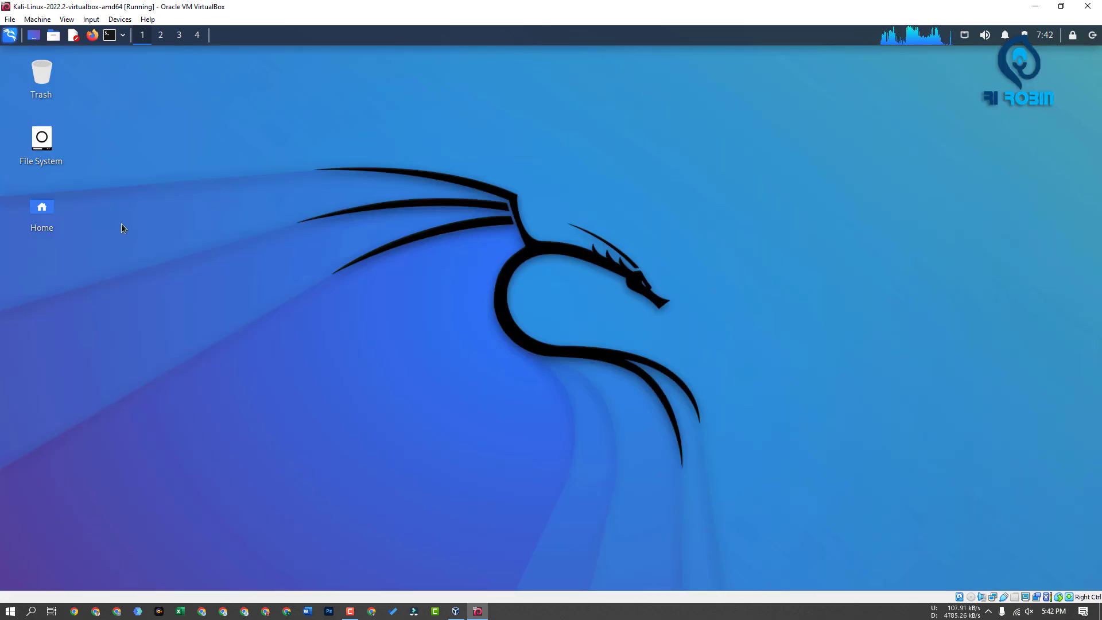
# Step: Examine Kali's File System and the drives under Computer, including VBOX HARDDISK, and close the file manager
pyautogui.doubleClick(42, 138)
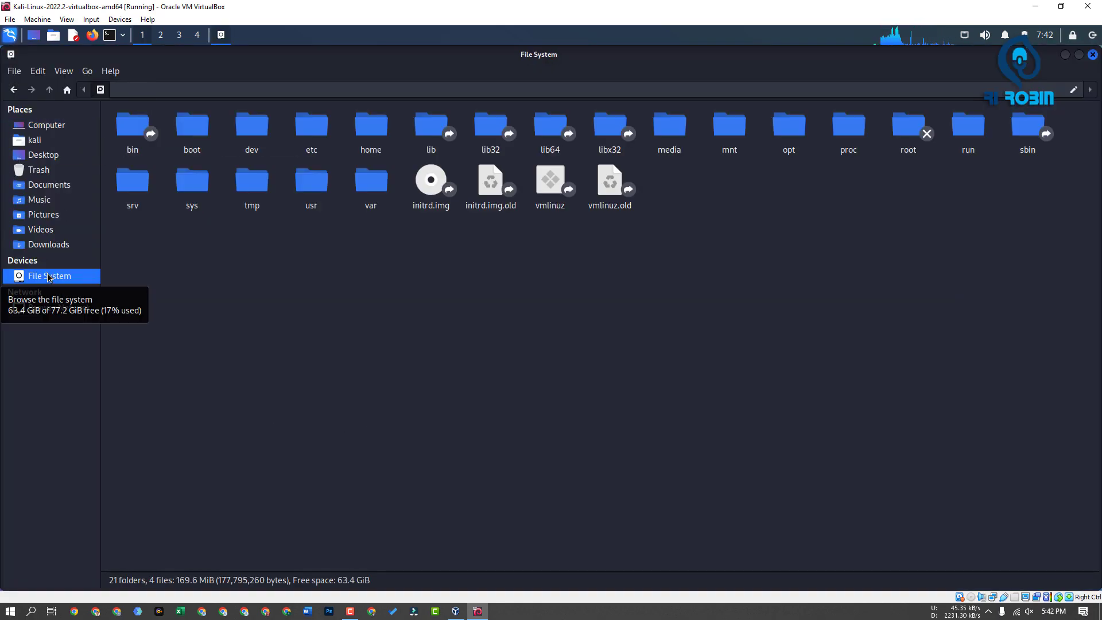
pyautogui.click(44, 130)
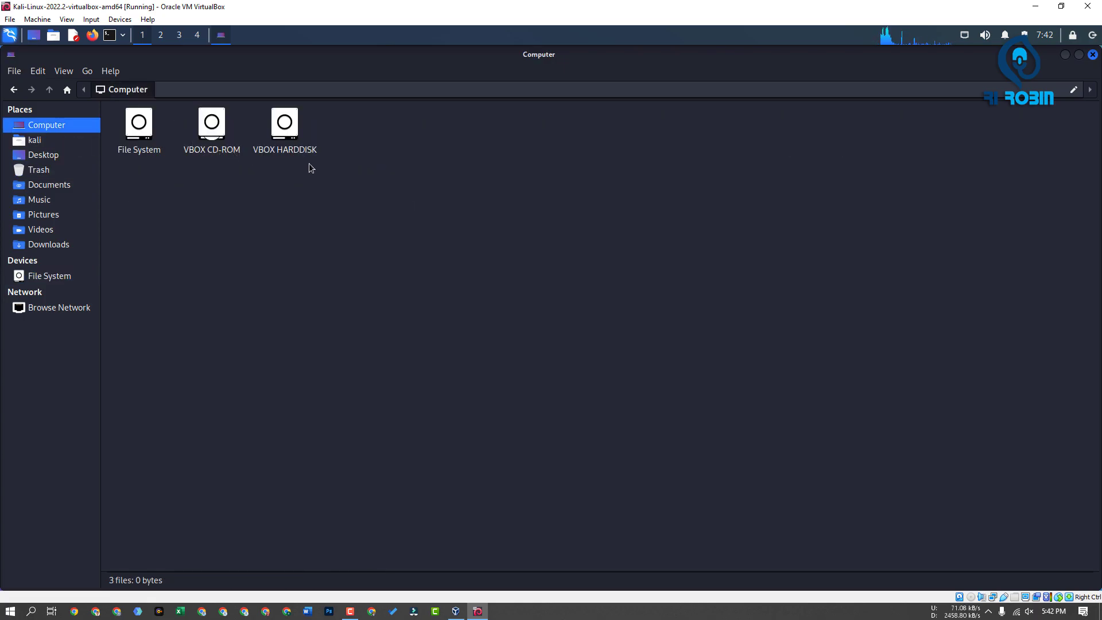
pyautogui.doubleClick(128, 137)
pyautogui.click(14, 90)
pyautogui.click(283, 135)
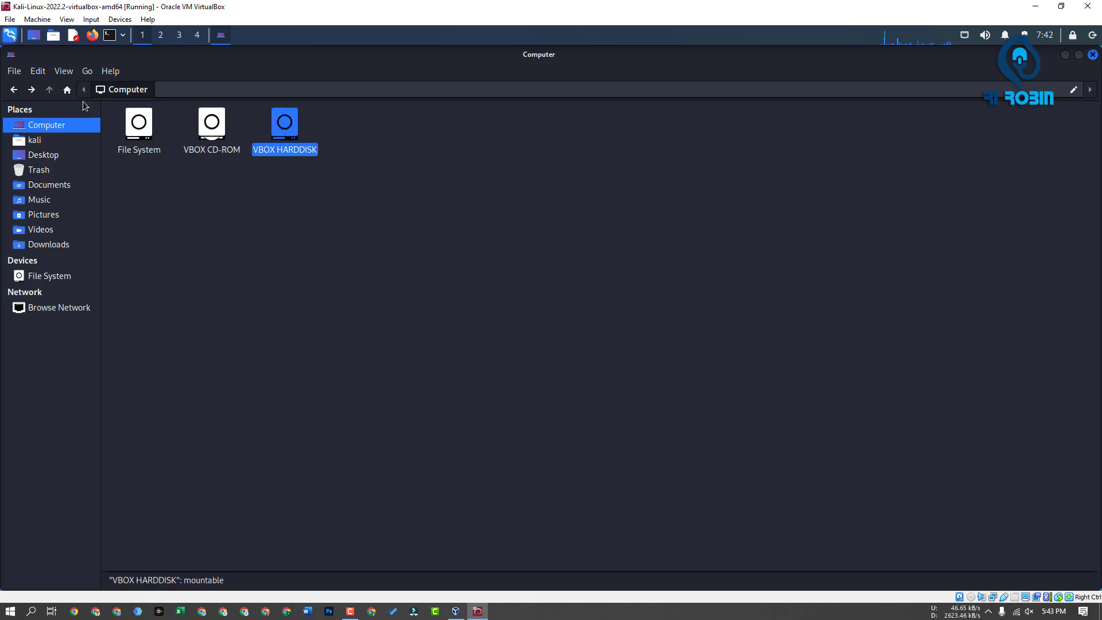
pyautogui.click(15, 90)
pyautogui.click(1093, 55)
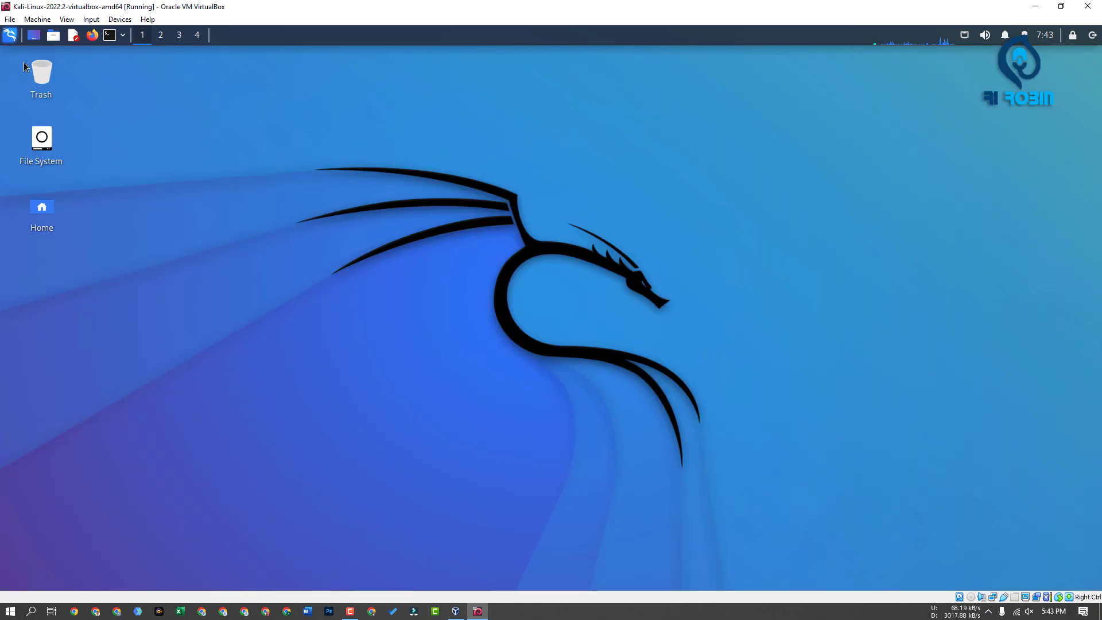
# Step: Open a terminal in Kali, move its window nearer the desktop's centre, and close it
pyautogui.click(10, 35)
pyautogui.click(241, 84)
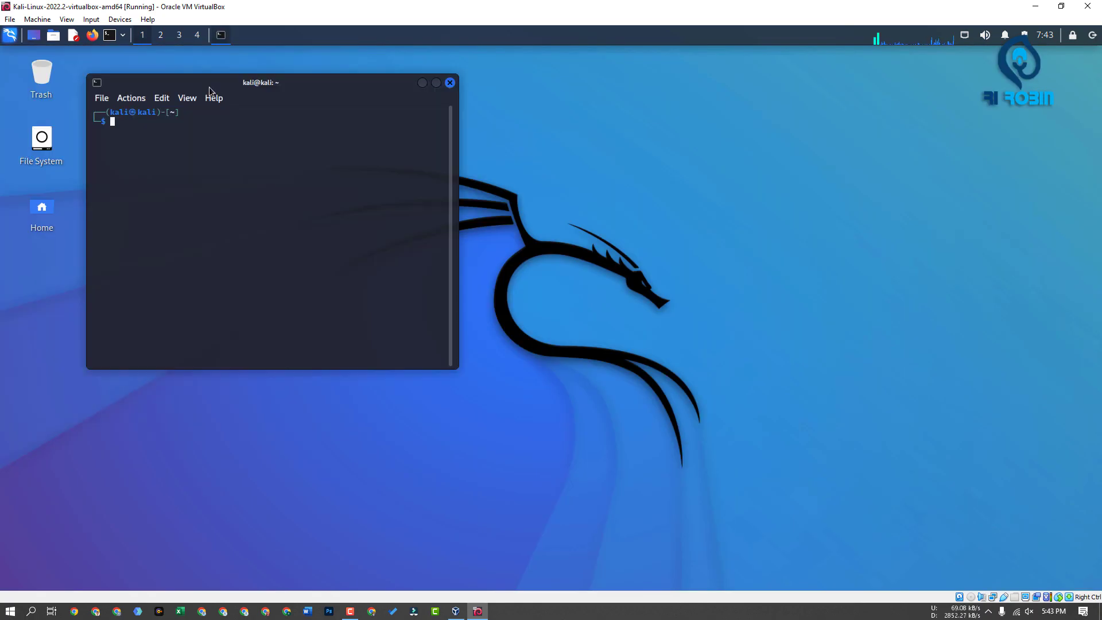
pyautogui.moveTo(228, 84); pyautogui.dragTo(438, 136)
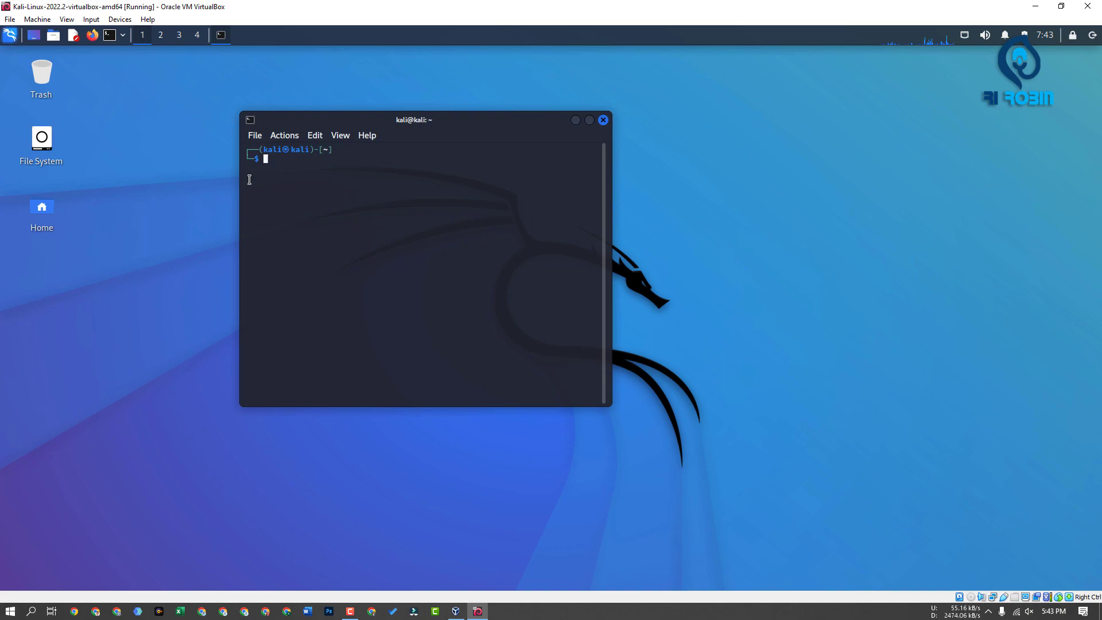
pyautogui.click(602, 120)
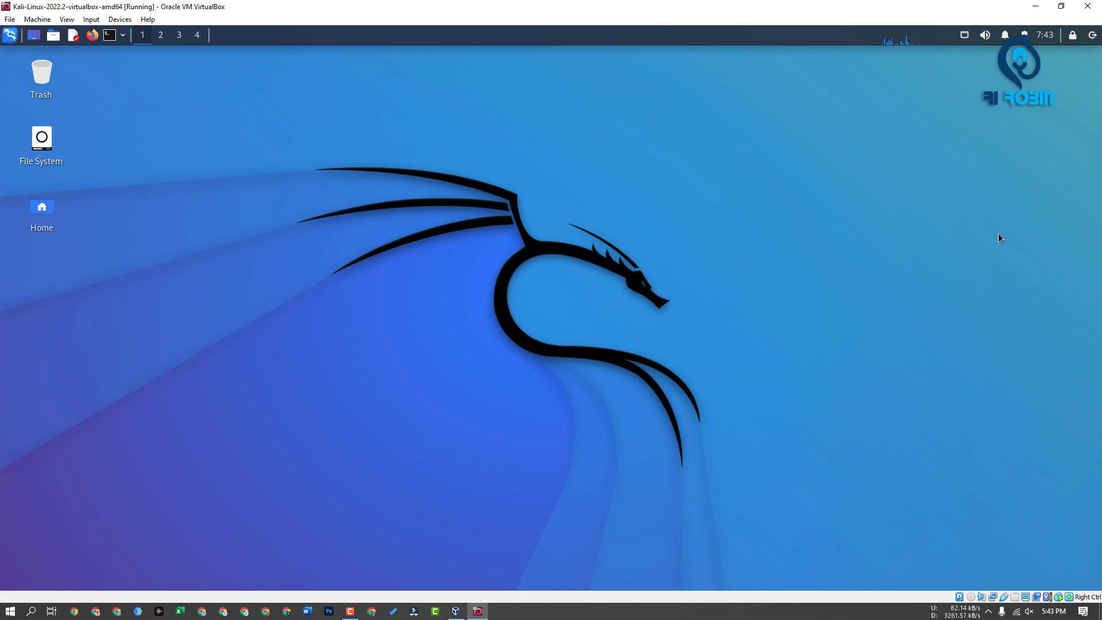
# Step: Shut down the Kali guest and close the VirtualBox Manager
pyautogui.click(1093, 36)
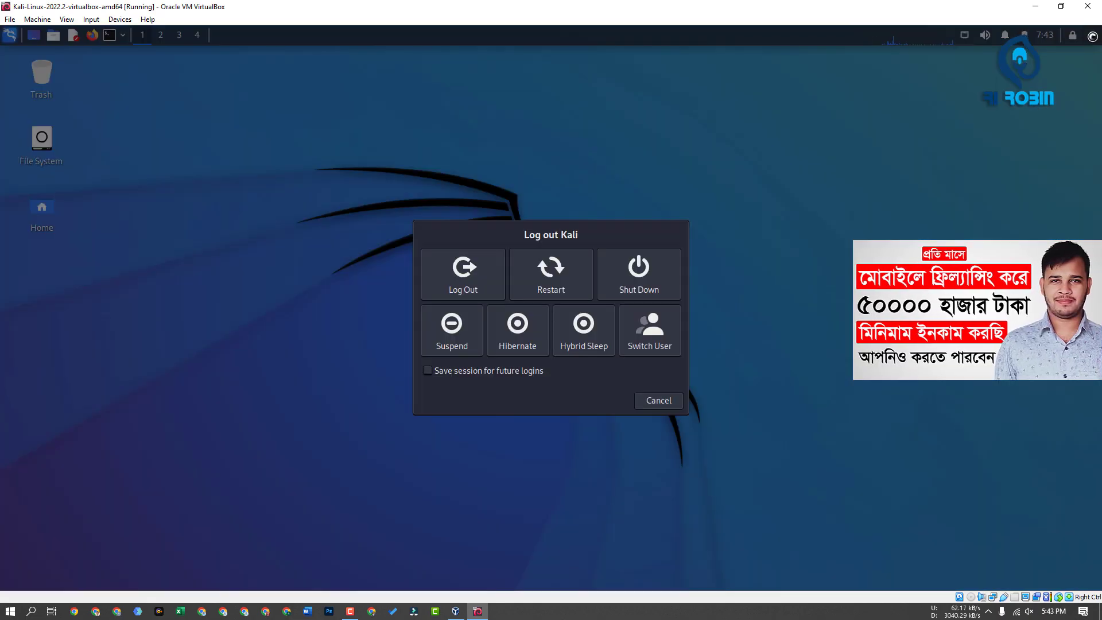
pyautogui.click(646, 282)
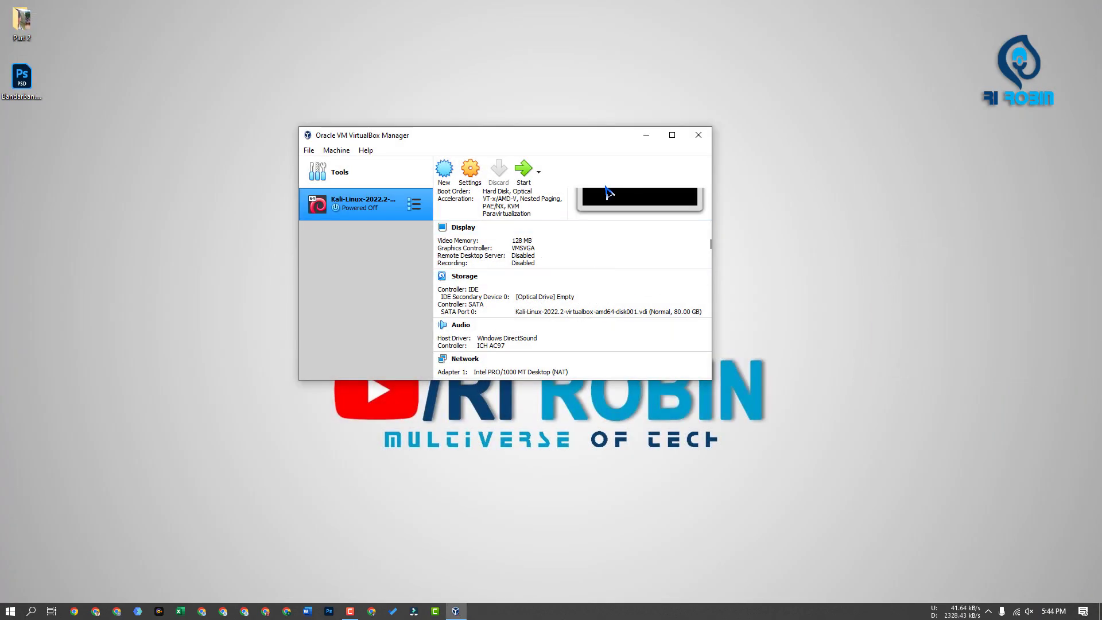
pyautogui.click(699, 135)
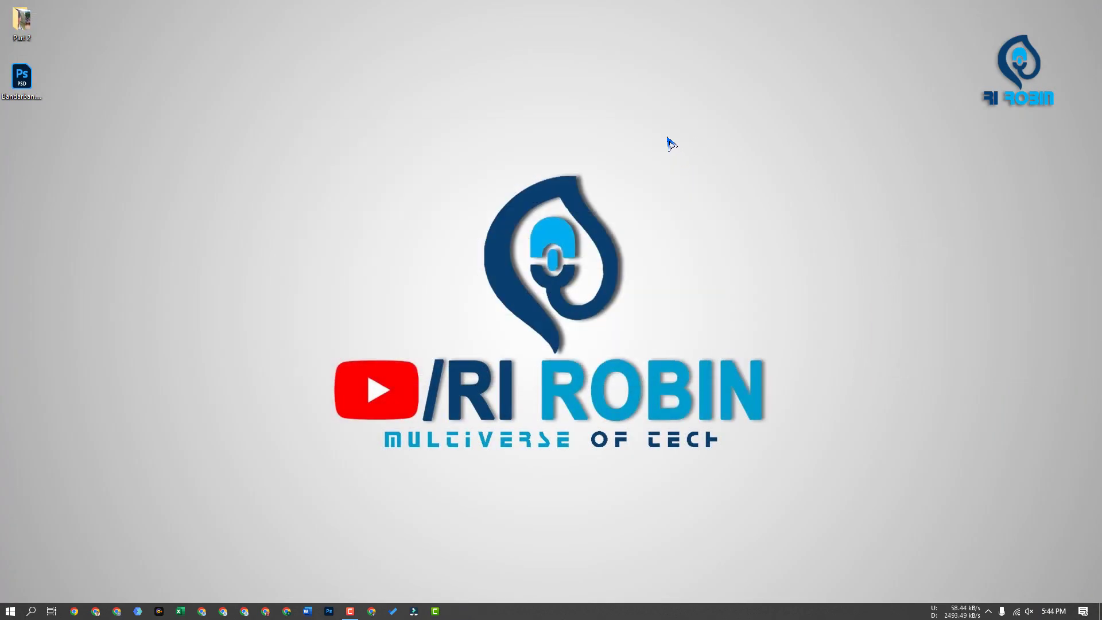